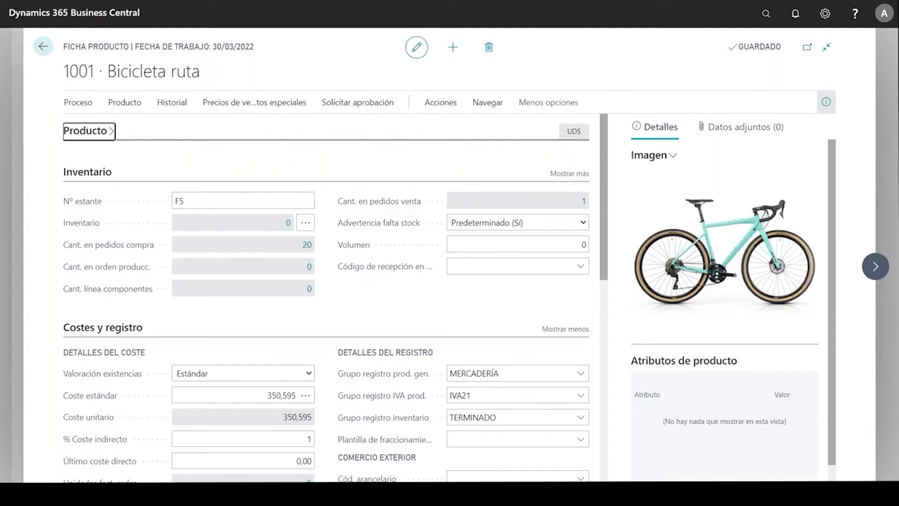
# Step: Examine the component lines of production BOM 1000 from the Bicicleta ruta item card, leaving the assigned BOM selection as it is
pyautogui.scroll(-1, 515, 295)
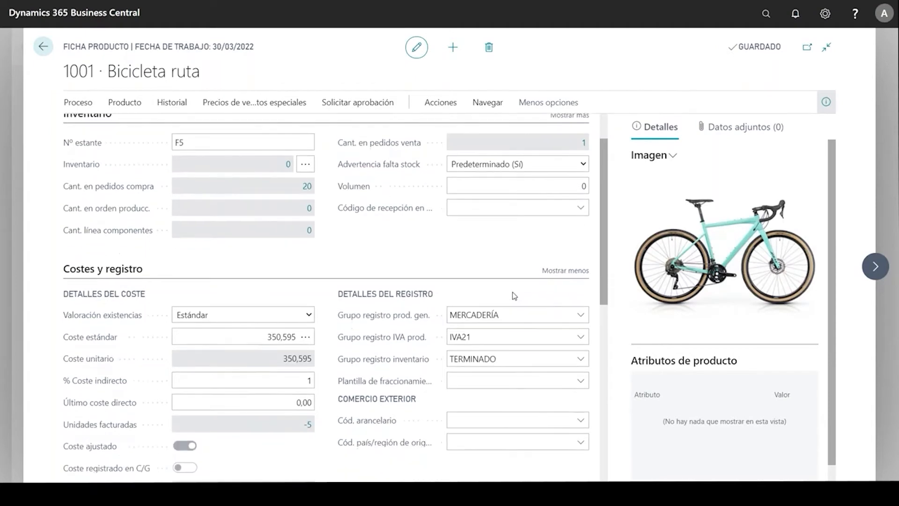
pyautogui.scroll(-1, 515, 296)
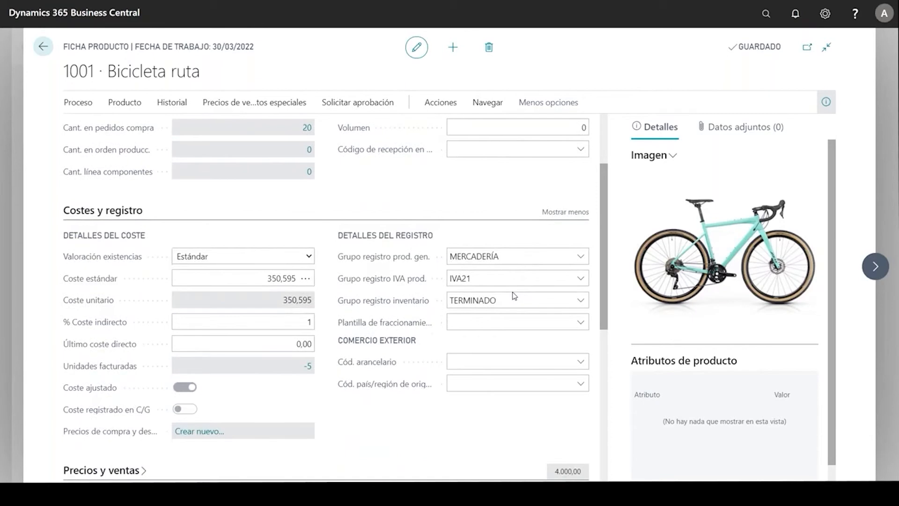
pyautogui.scroll(-4, 514, 295)
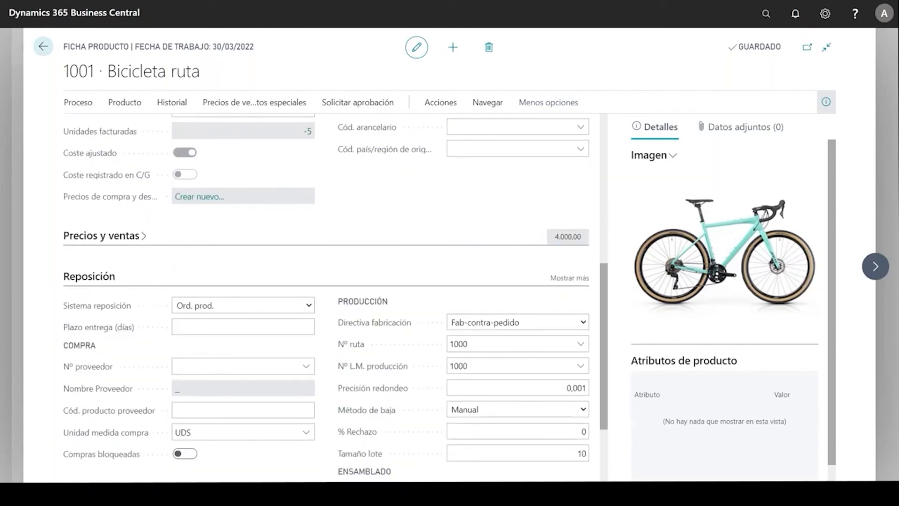
pyautogui.scroll(-1, 335, 296)
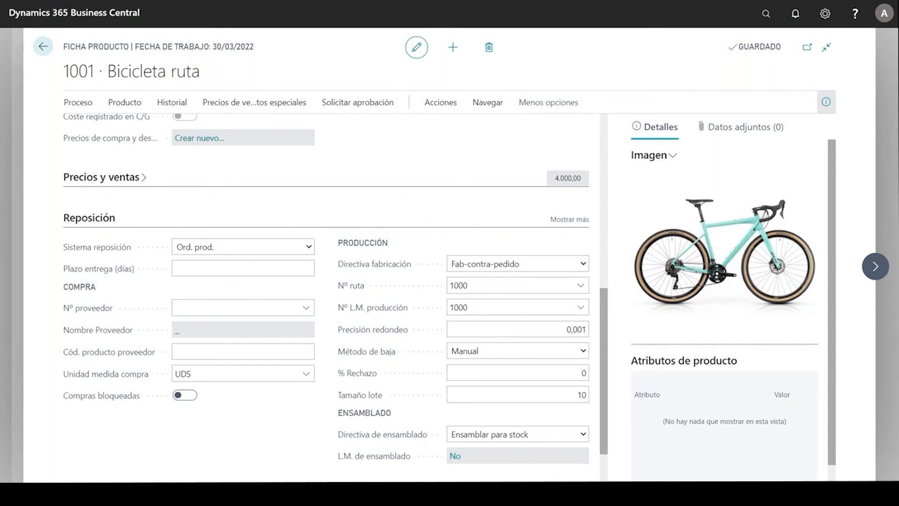
pyautogui.click(581, 307)
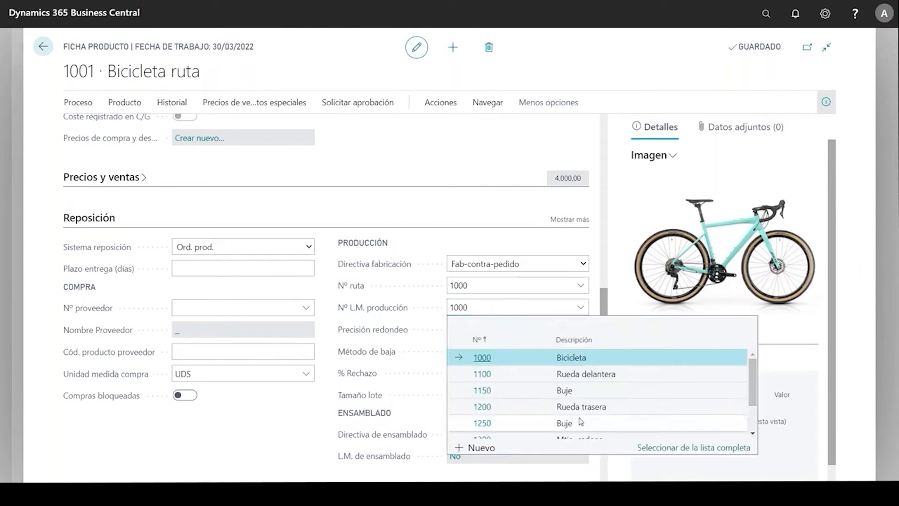
pyautogui.click(651, 447)
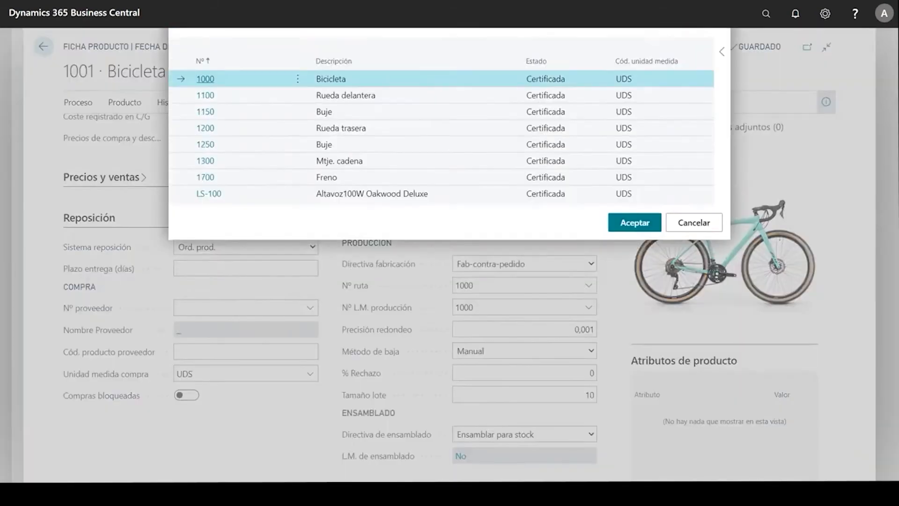
pyautogui.click(298, 131)
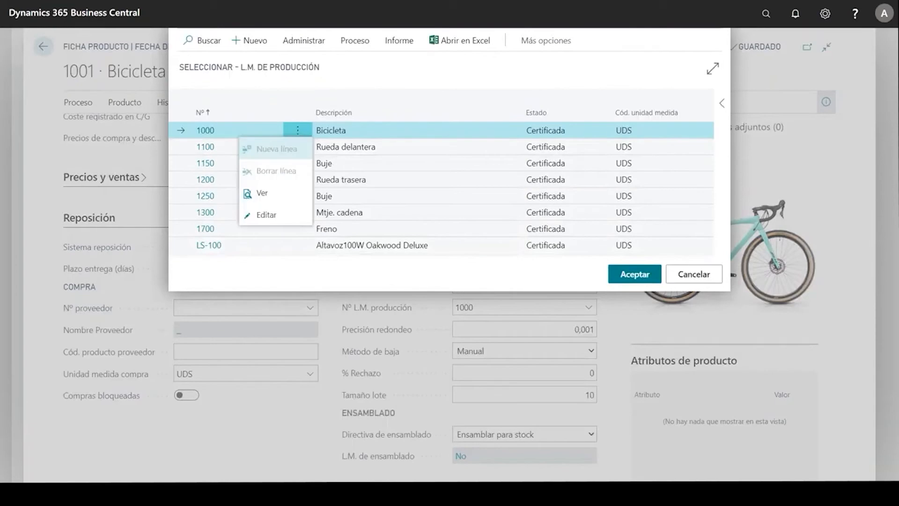
pyautogui.click(290, 198)
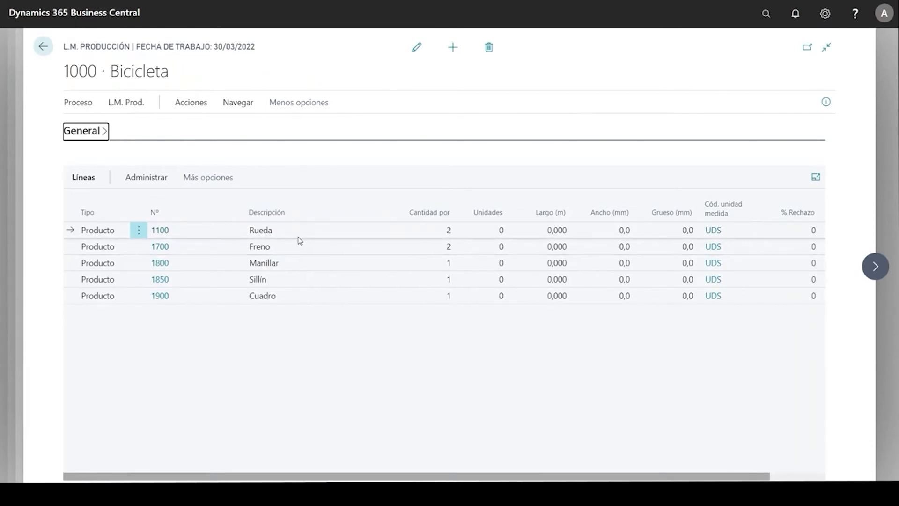
pyautogui.click(42, 46)
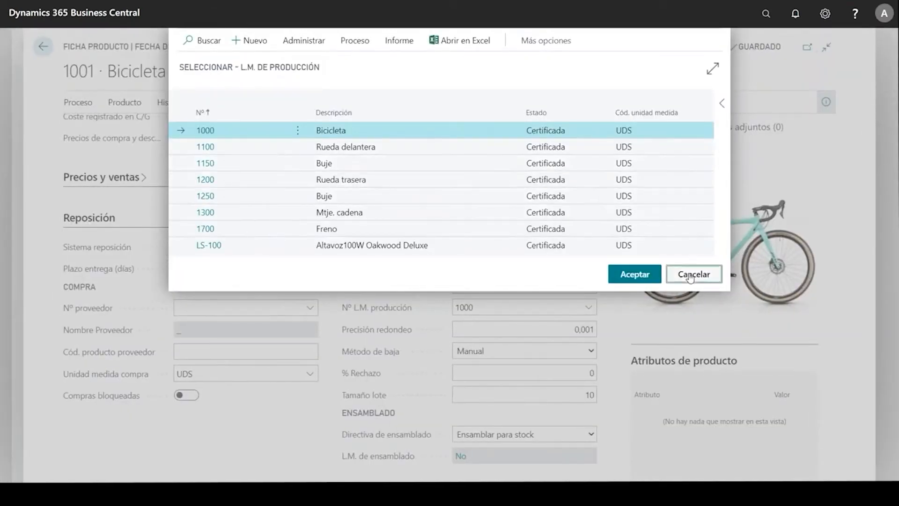
pyautogui.click(694, 274)
# Step: Browse the component item cards after Bicicleta ruta, examining the replenishment settings of Rueda, Freno, Manillar and Sillín
pyautogui.click(878, 267)
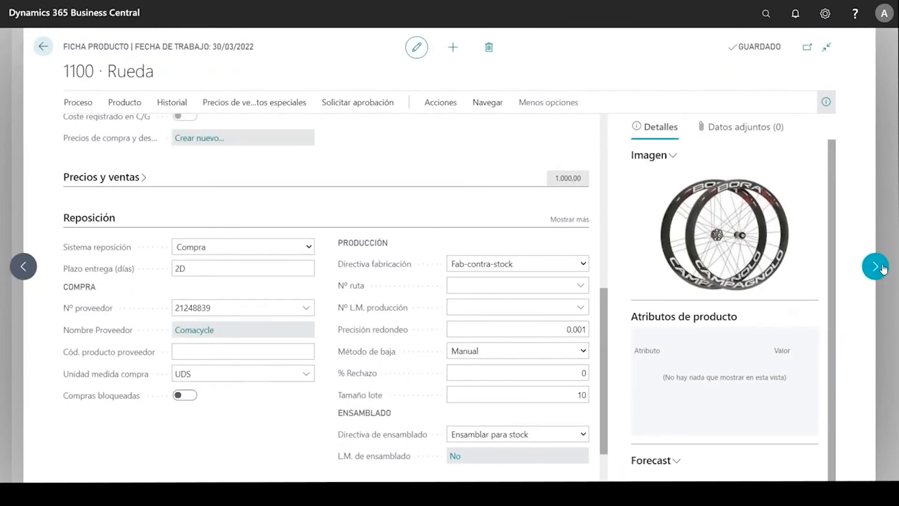
pyautogui.click(883, 268)
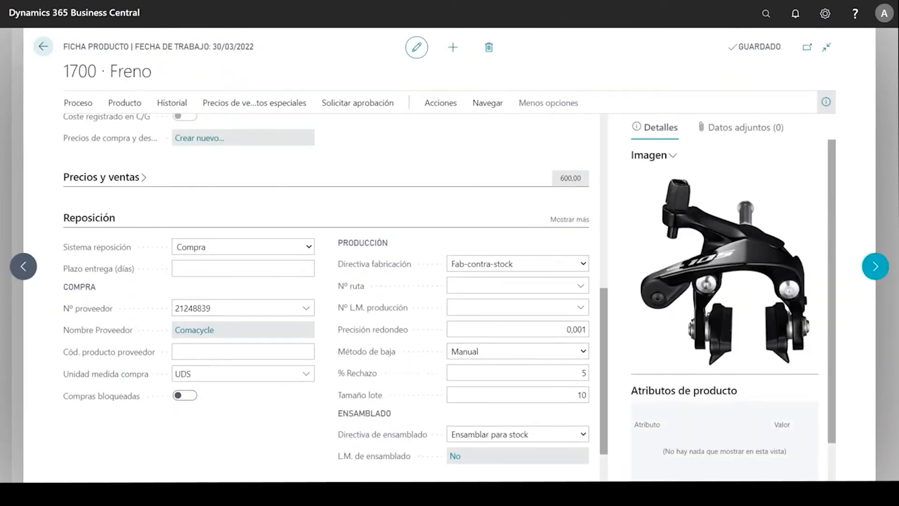
pyautogui.click(875, 266)
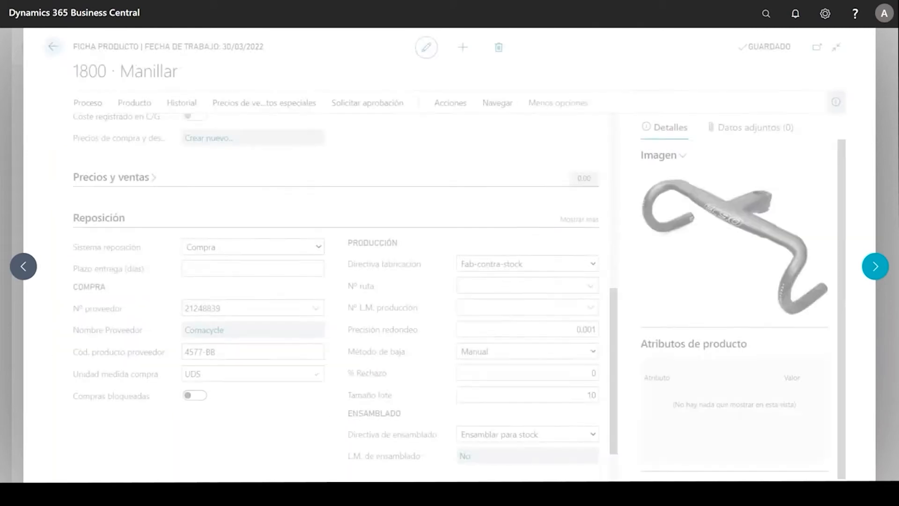
pyautogui.click(875, 266)
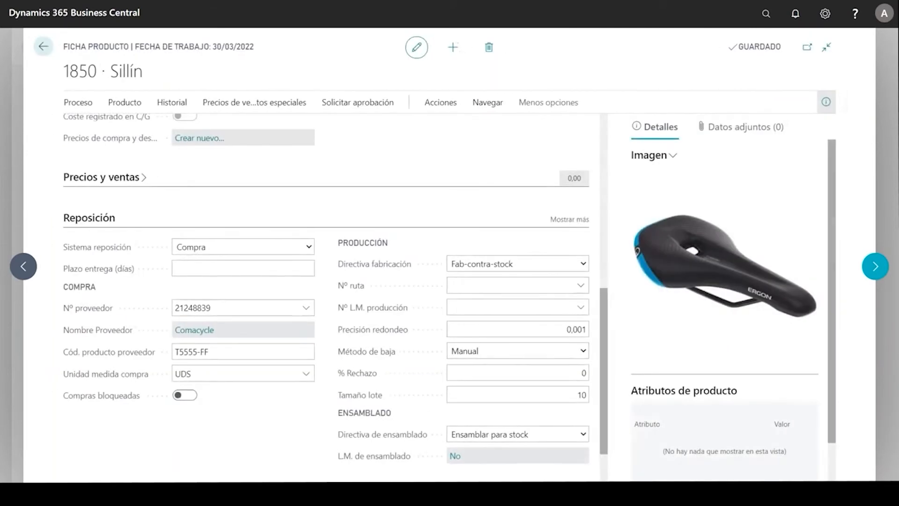
pyautogui.click(875, 266)
pyautogui.click(876, 269)
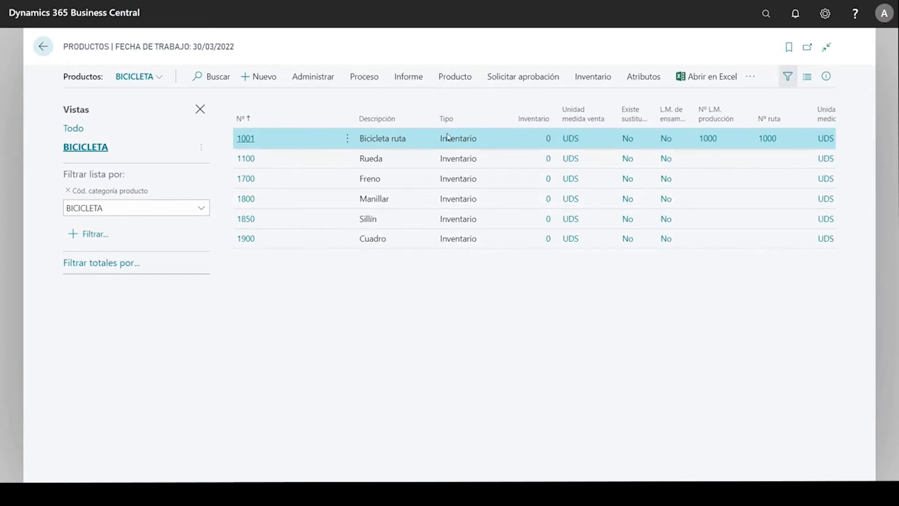
# Step: Reopen item 1001's card, collapse Costes y registro, and compare its replenishment settings with those of item 1100 Rueda
pyautogui.click(245, 139)
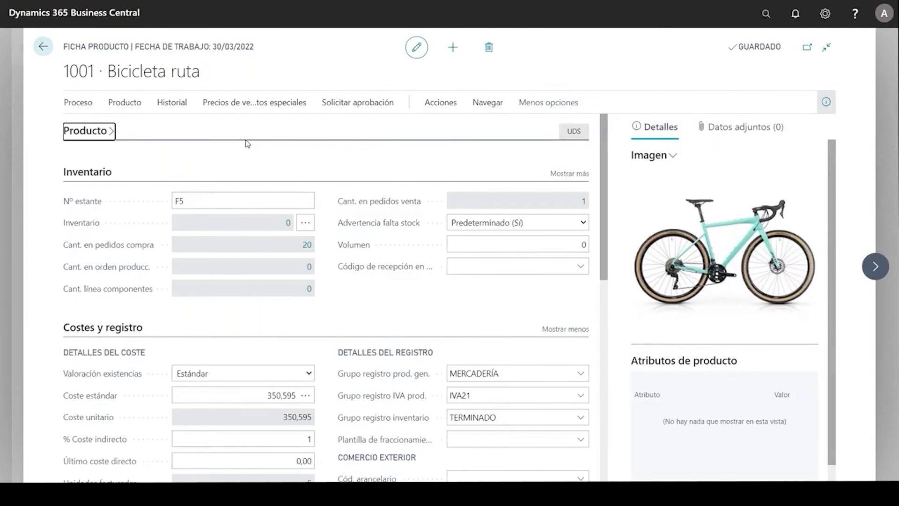
pyautogui.click(132, 335)
pyautogui.scroll(-3, 132, 334)
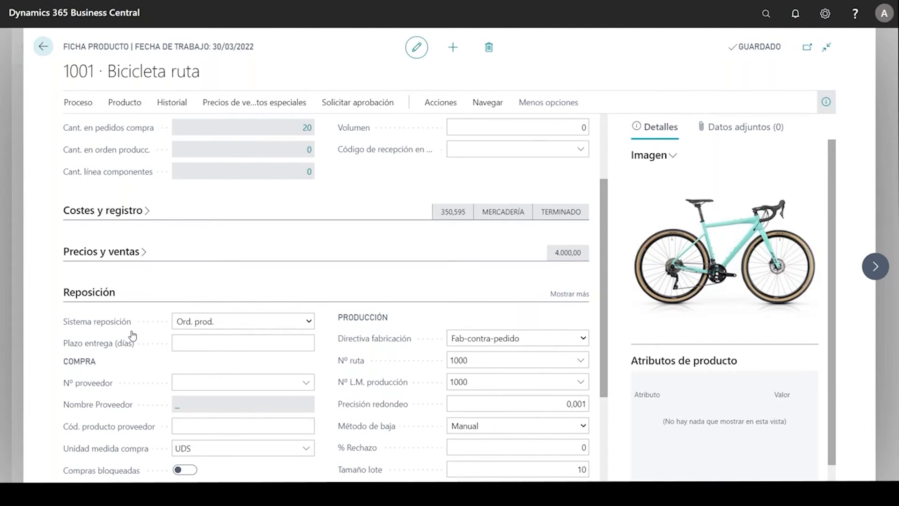
pyautogui.click(222, 323)
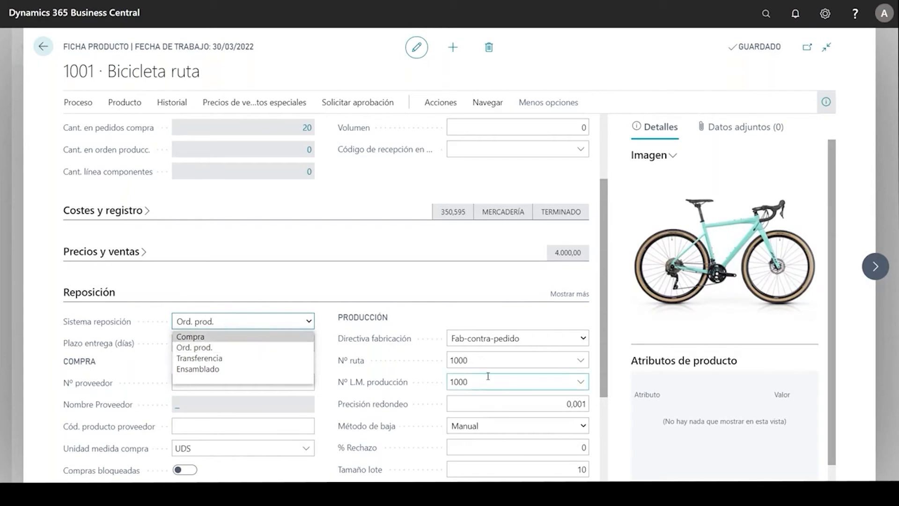
pyautogui.click(518, 360)
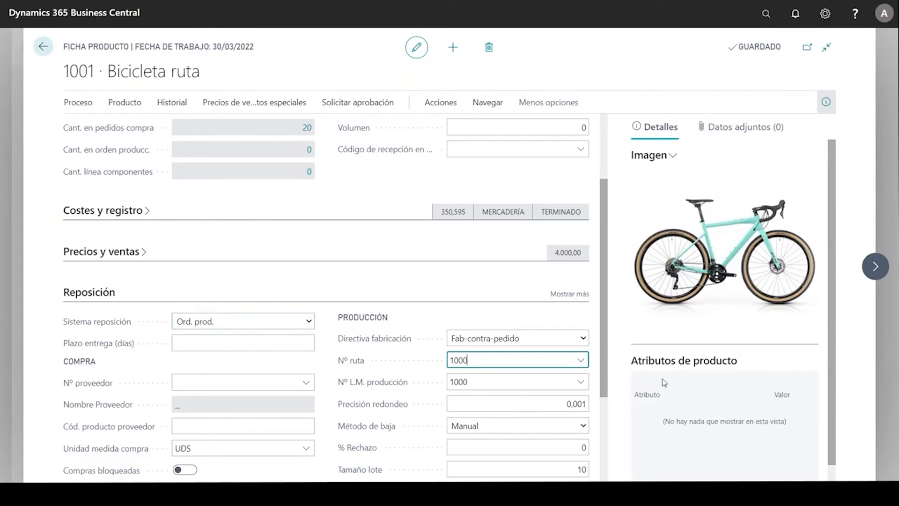
pyautogui.click(875, 266)
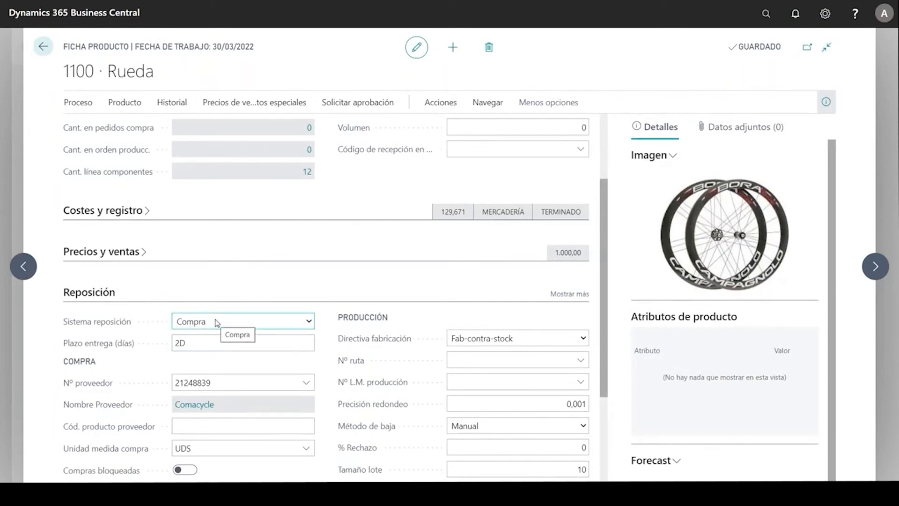
pyautogui.click(23, 266)
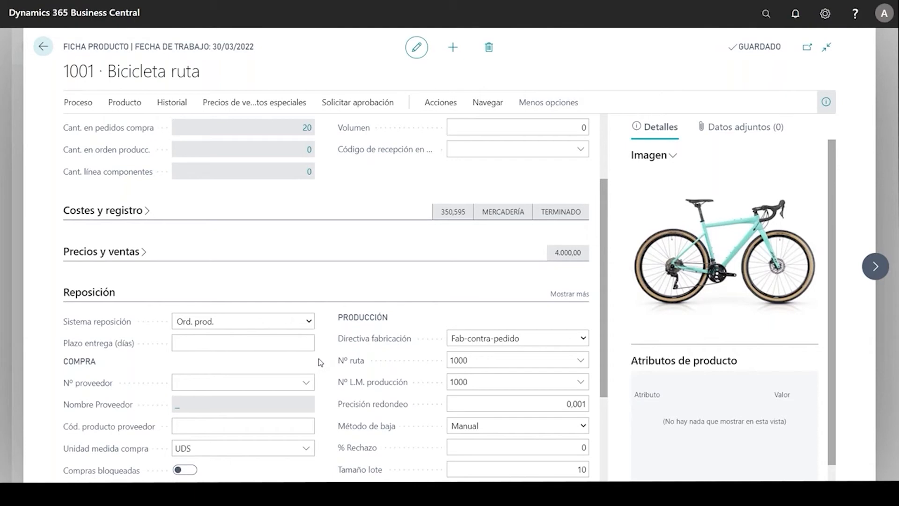
# Step: Check the Directiva fabricación options for Bicicleta ruta, keep Fab-contra-pedido, and inspect the Nº L.M. producción field
pyautogui.click(519, 346)
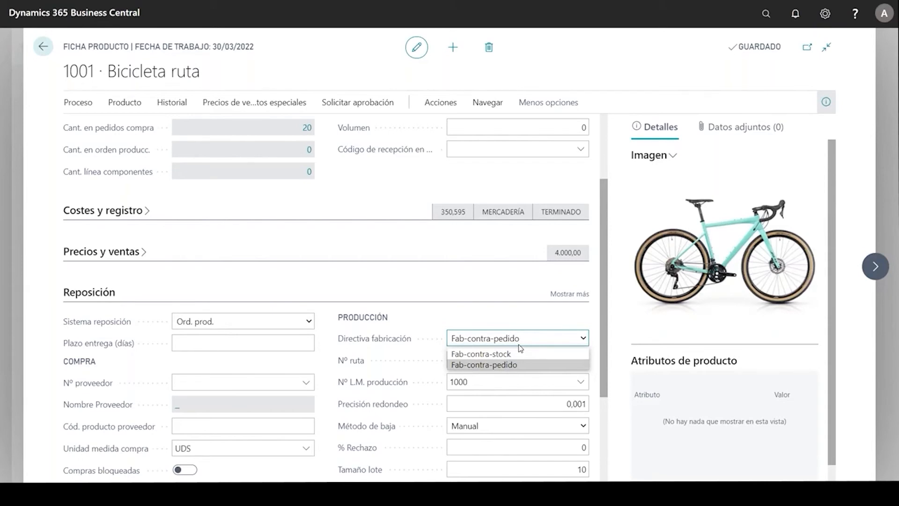
pyautogui.click(513, 365)
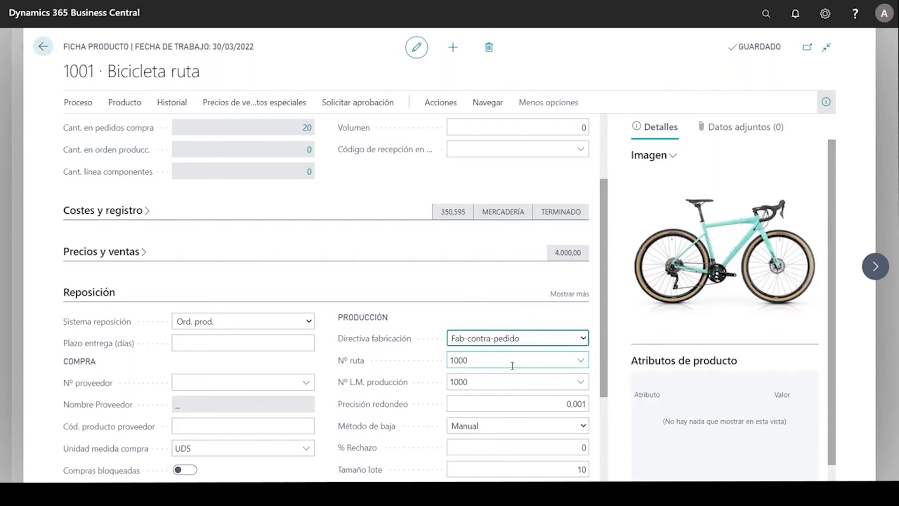
pyautogui.scroll(-1, 515, 356)
pyautogui.click(509, 322)
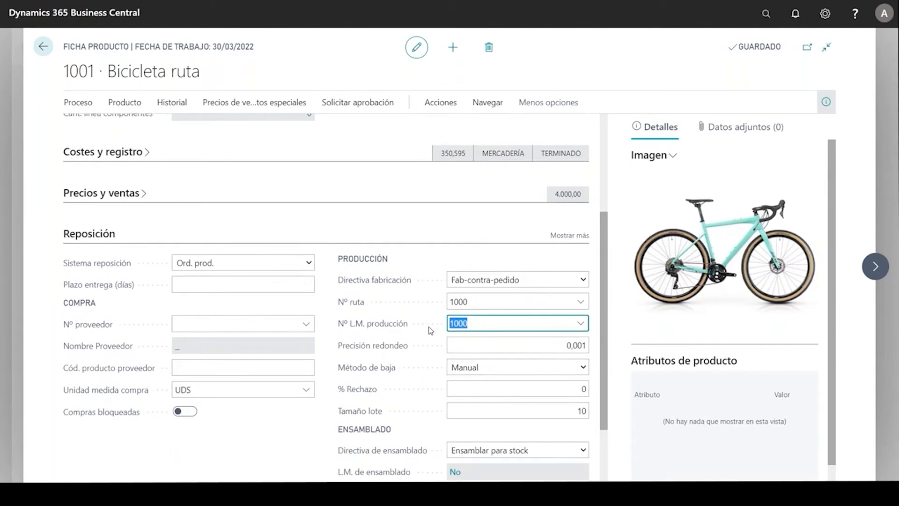
# Step: Examine the operation lines and times of route 1000 from Nº ruta, and return to the item card without choosing another route
pyautogui.click(503, 300)
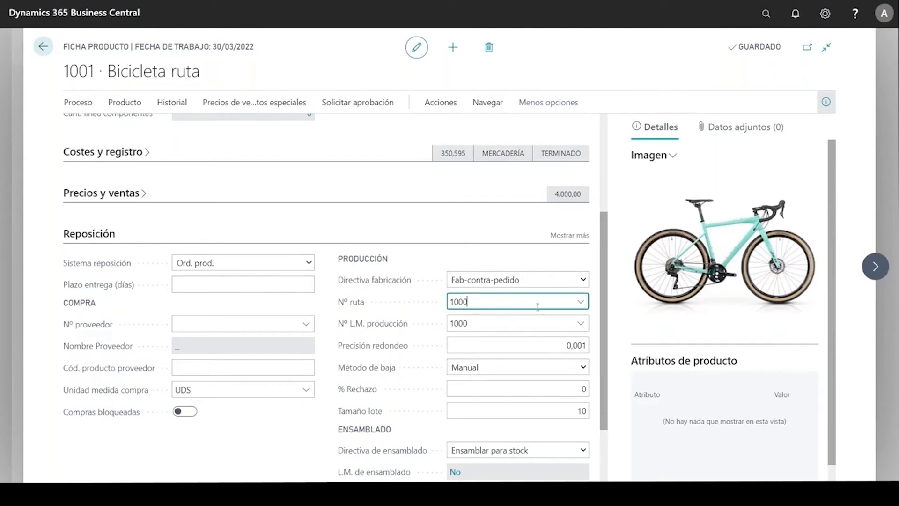
pyautogui.click(580, 302)
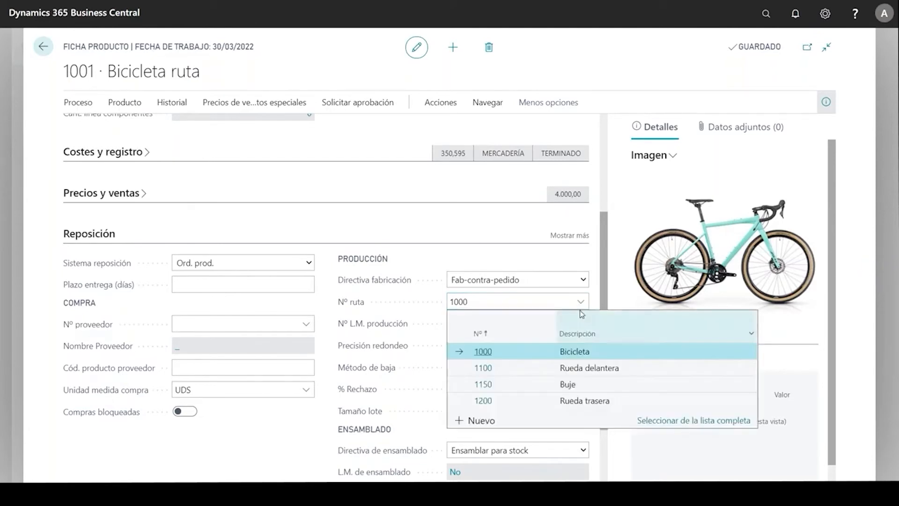
pyautogui.click(651, 419)
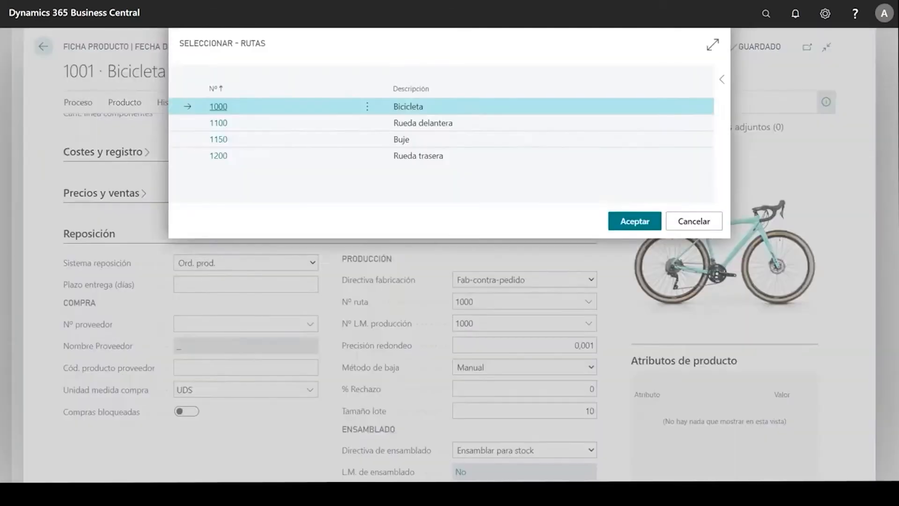
pyautogui.click(367, 131)
pyautogui.click(346, 214)
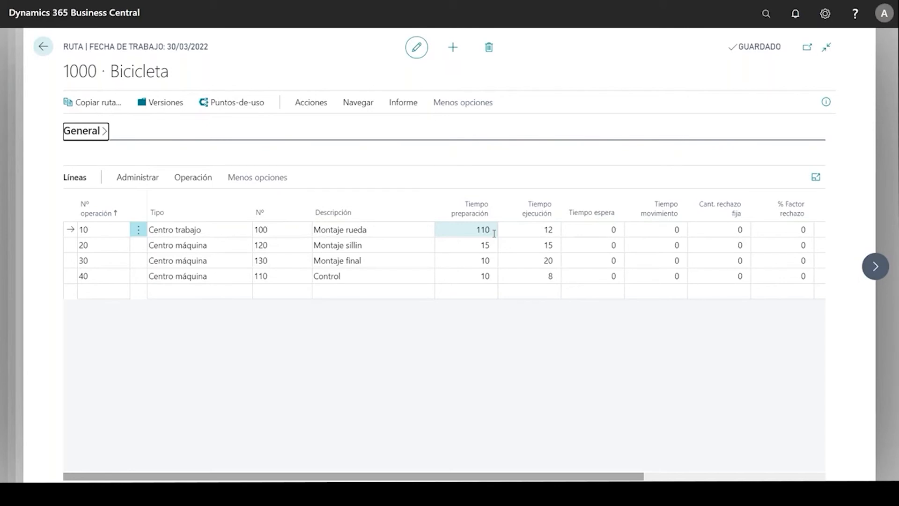
pyautogui.click(42, 46)
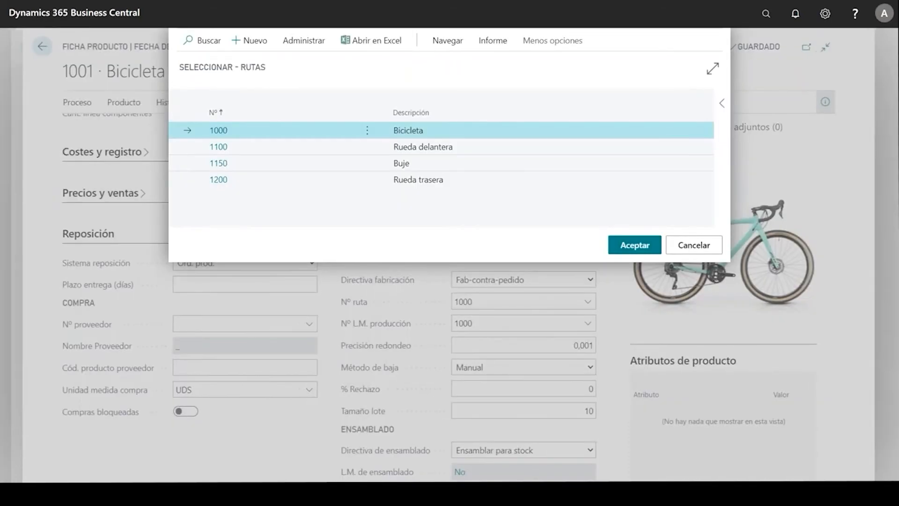
pyautogui.click(688, 245)
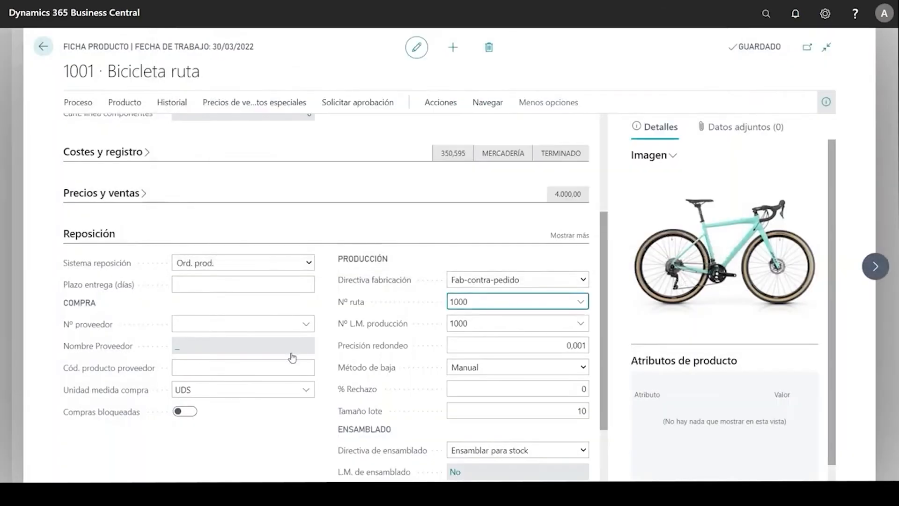
# Step: Collapse Reposición and expand Planificación on the Bicicleta ruta card to examine its planning parameters
pyautogui.click(87, 233)
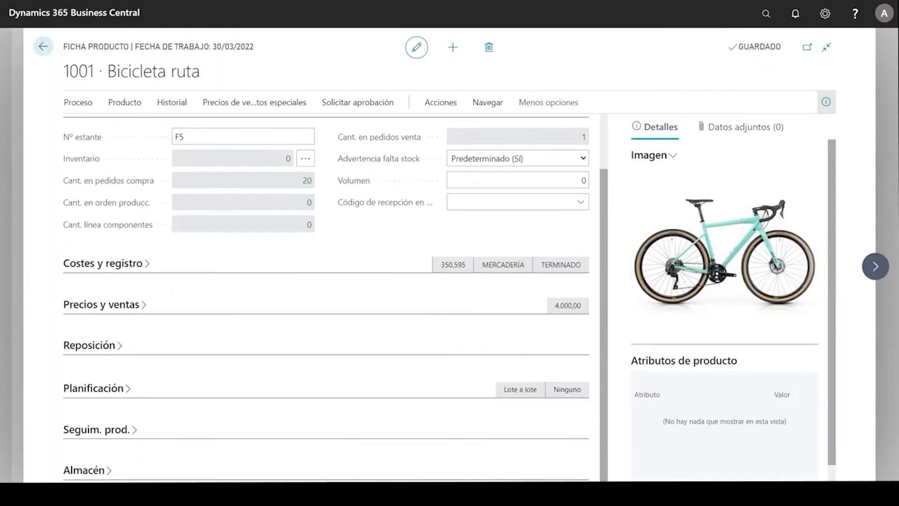
pyautogui.click(94, 390)
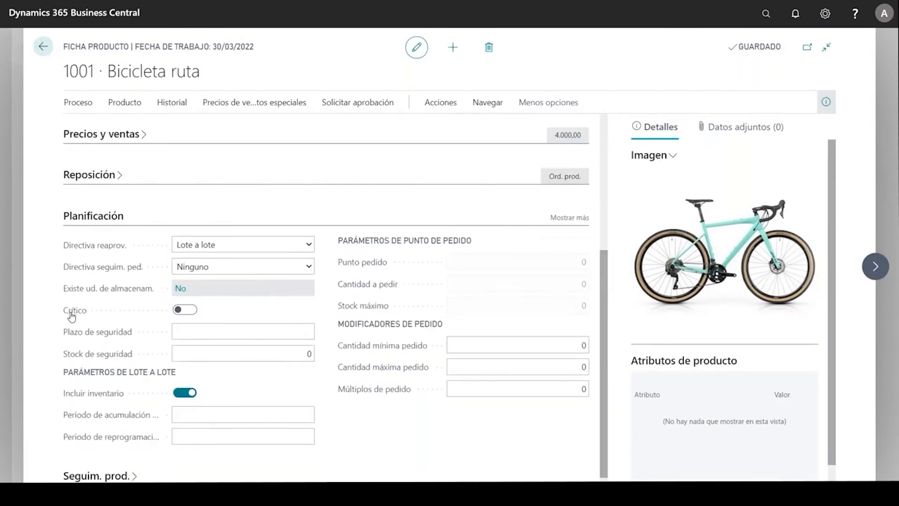
pyautogui.moveTo(71, 316)
# Step: Expand Reposición again and review the Sistema reposición options alongside the planning settings, keeping Ord. prod
pyautogui.click(117, 175)
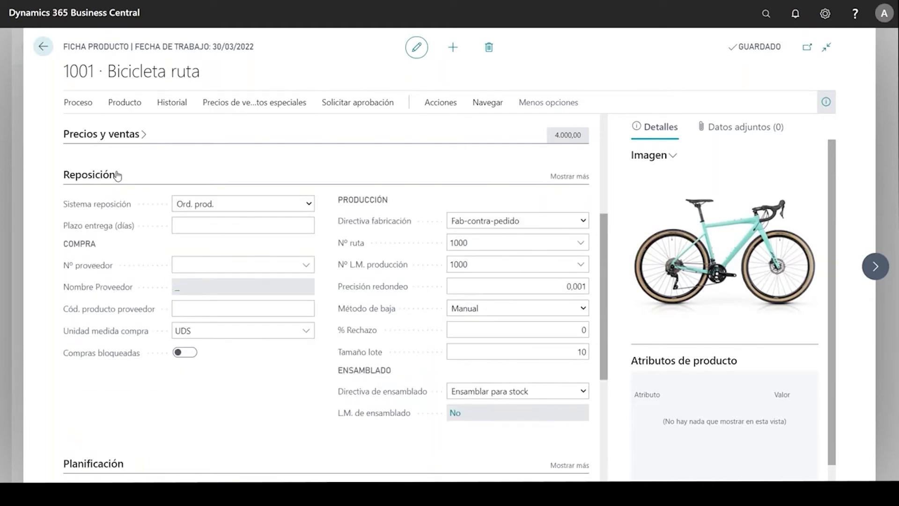
pyautogui.click(292, 209)
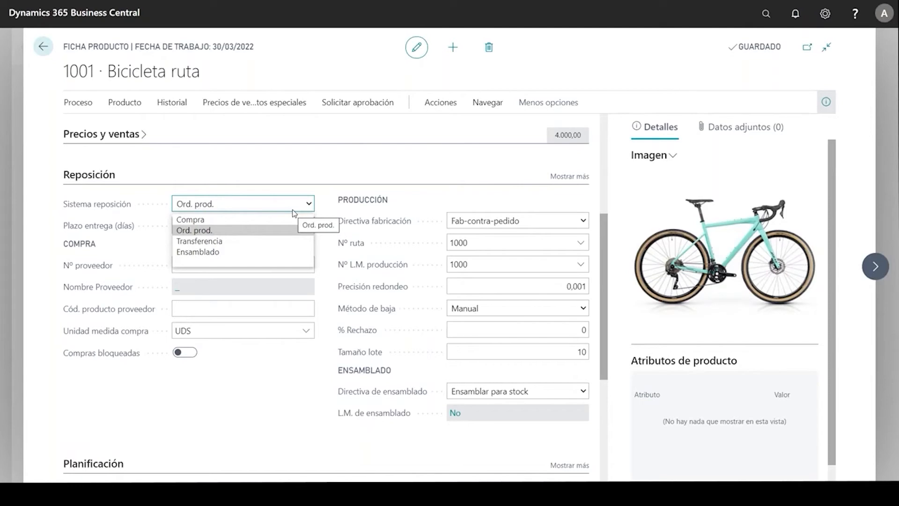
pyautogui.click(133, 422)
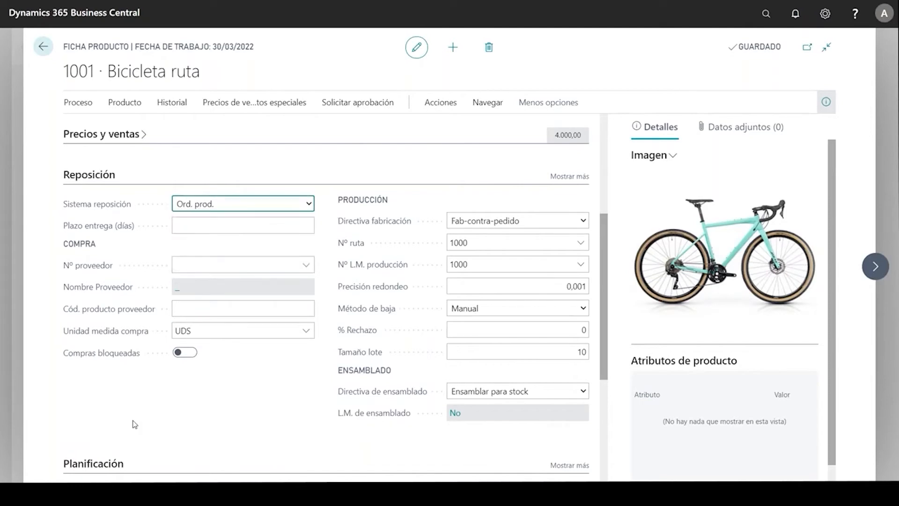
pyautogui.scroll(-1, 134, 424)
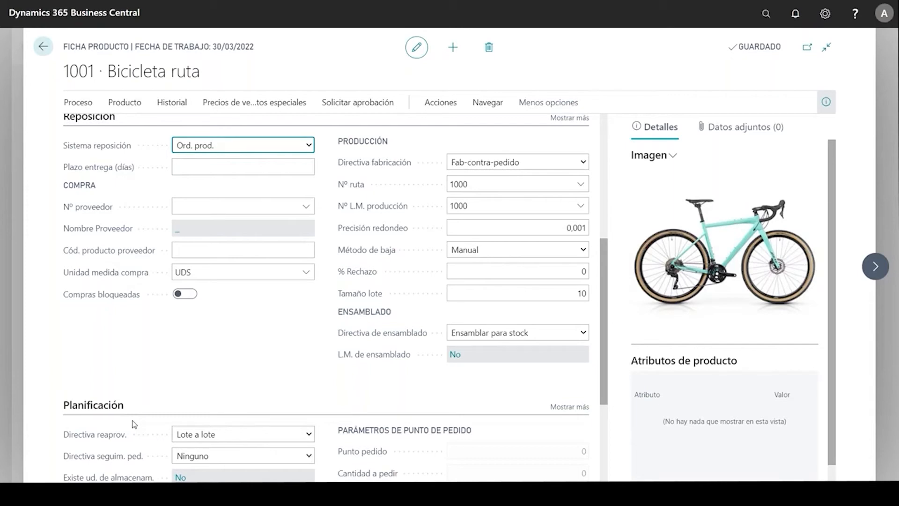
# Step: Check the Directiva reaprov. options for Bicicleta ruta, keep Lote a lote, and review the Inventario and Reposición fields, including the Directiva fabricación description
pyautogui.click(225, 433)
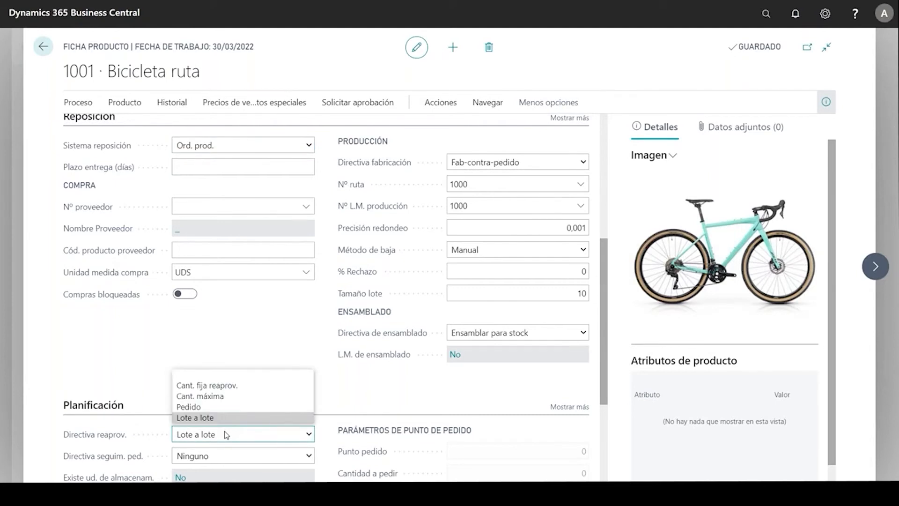
pyautogui.click(334, 443)
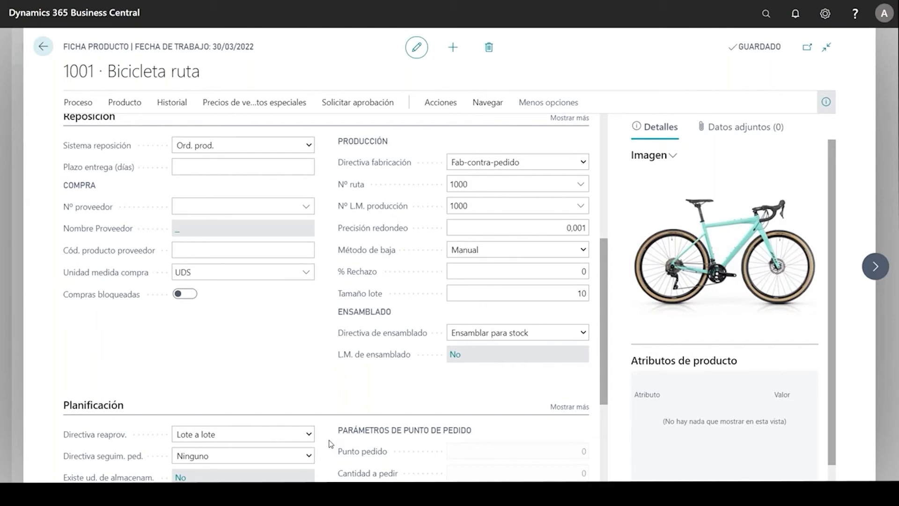
pyautogui.scroll(6, 330, 444)
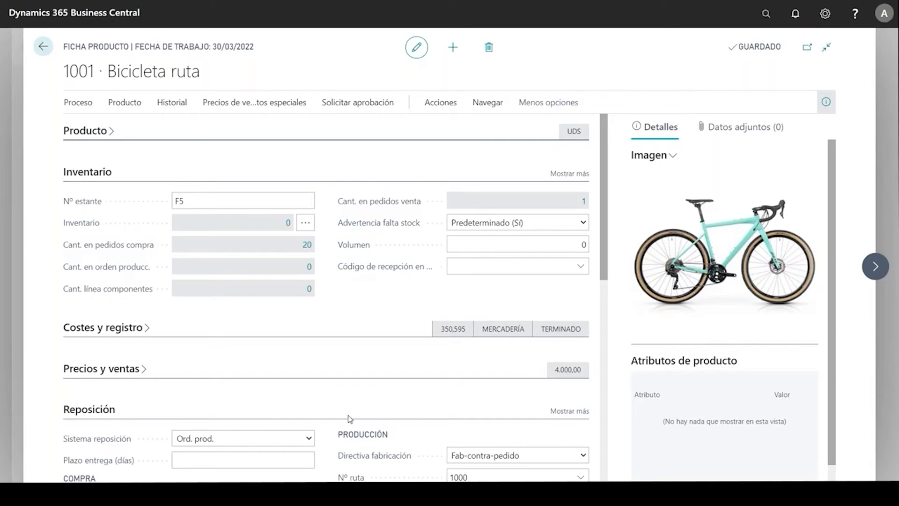
pyautogui.scroll(-2, 349, 418)
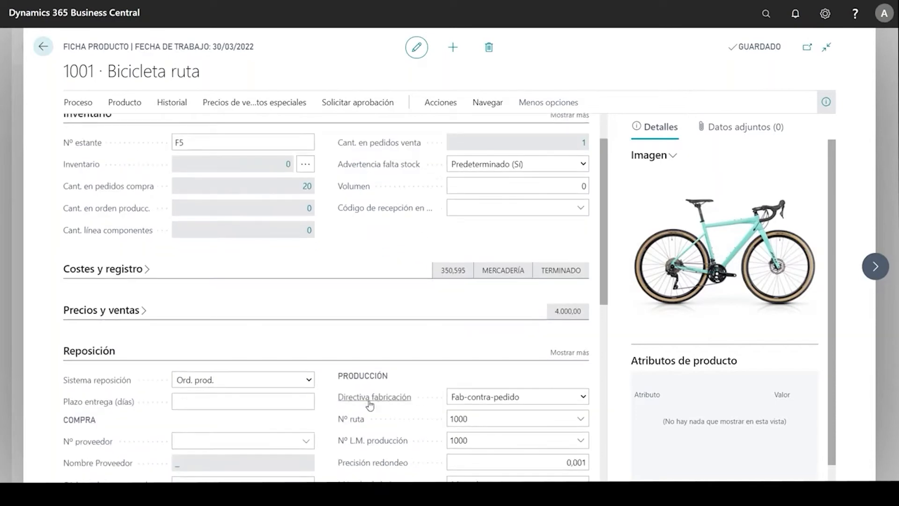
pyautogui.moveTo(370, 405)
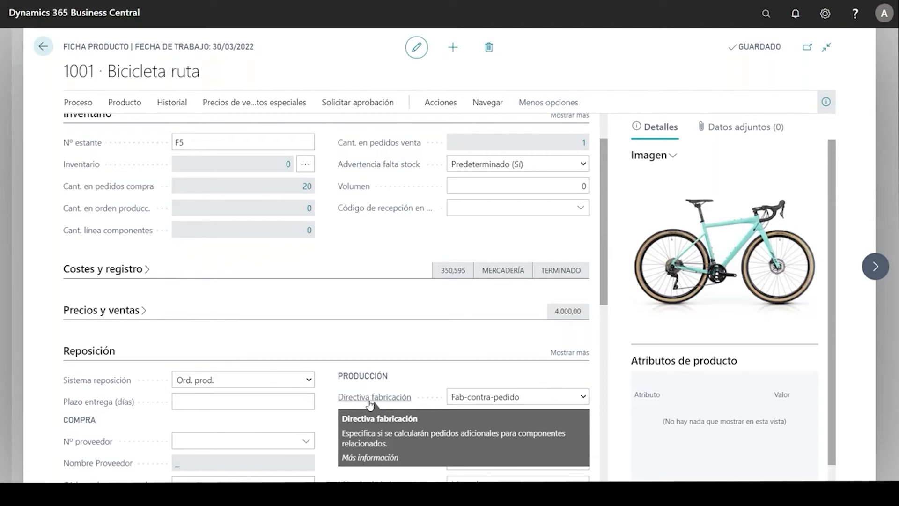
# Step: Open the sales order behind Cant. en pedidos venta for Bicicleta ruta and examine its expanded General section
pyautogui.moveTo(380, 145)
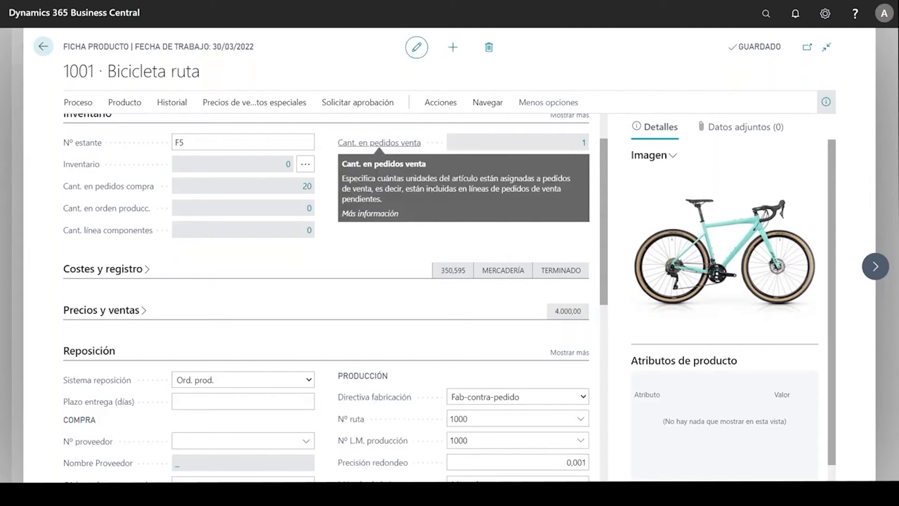
pyautogui.click(585, 143)
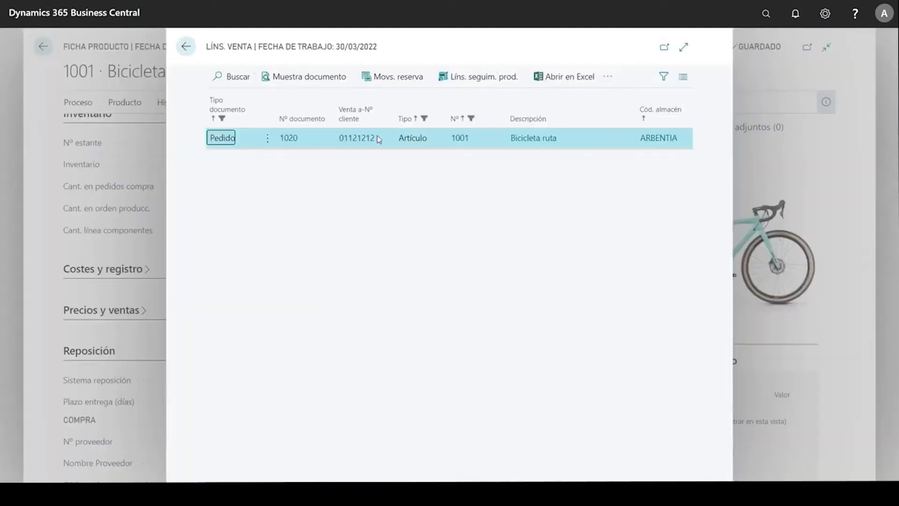
pyautogui.click(308, 88)
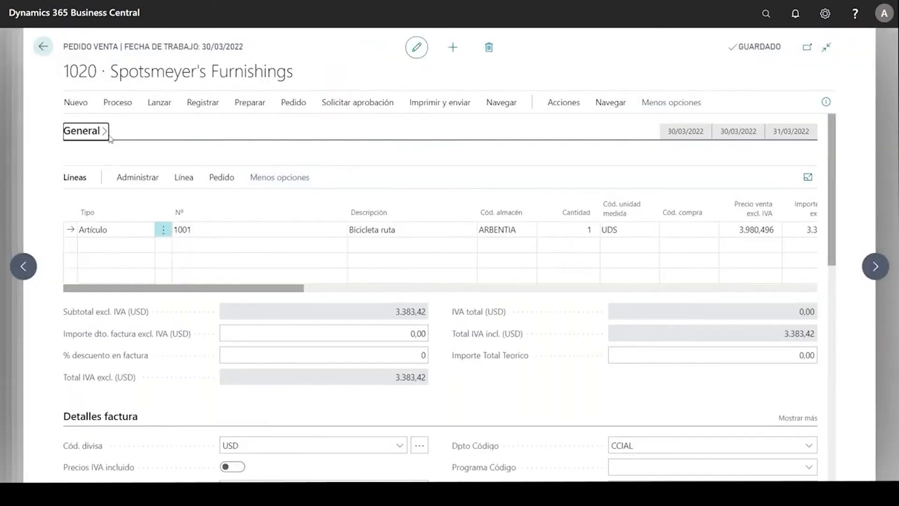
pyautogui.click(96, 132)
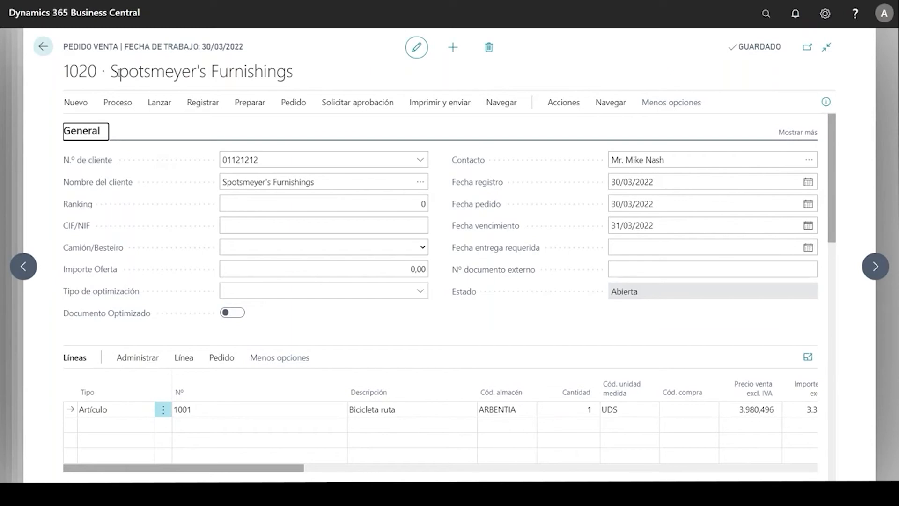
pyautogui.click(315, 218)
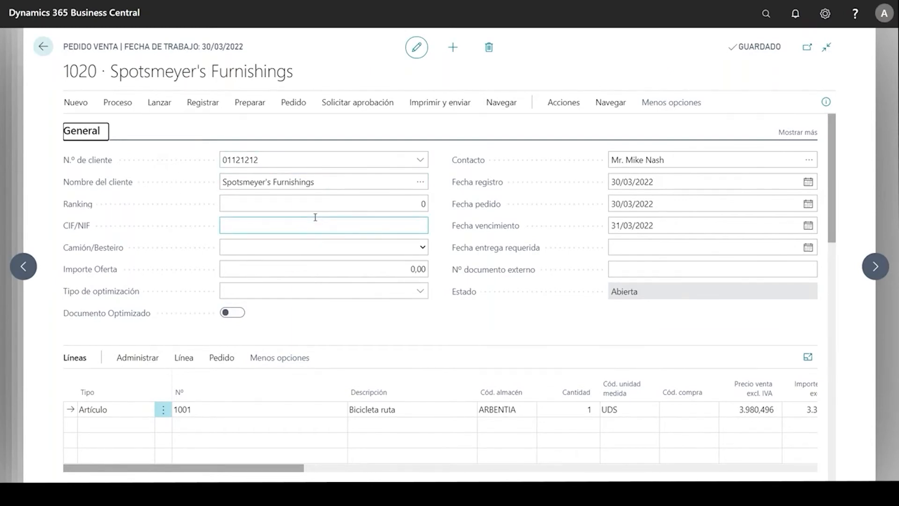
pyautogui.click(418, 264)
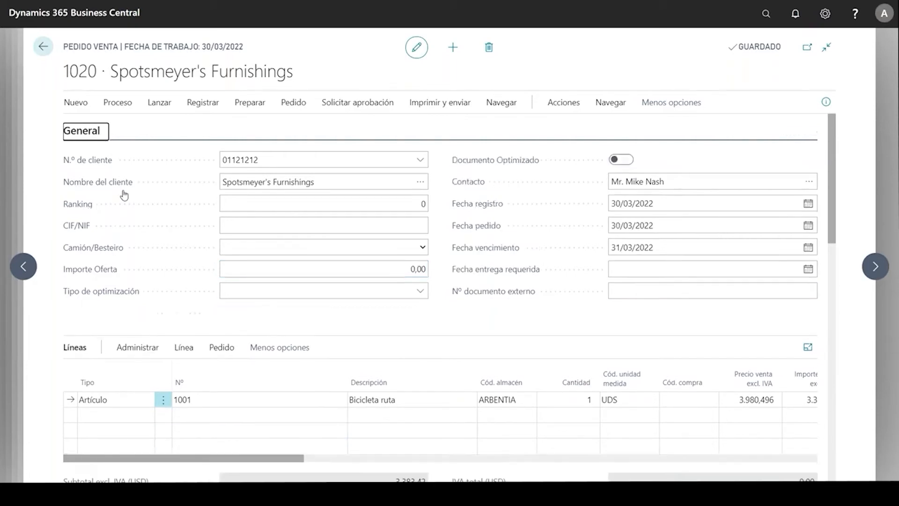
# Step: Collapse General, examine the Bicicleta ruta order line's quantities and shipment dates, and return to the Productos list
pyautogui.moveTo(201, 288); pyautogui.dragTo(204, 287)
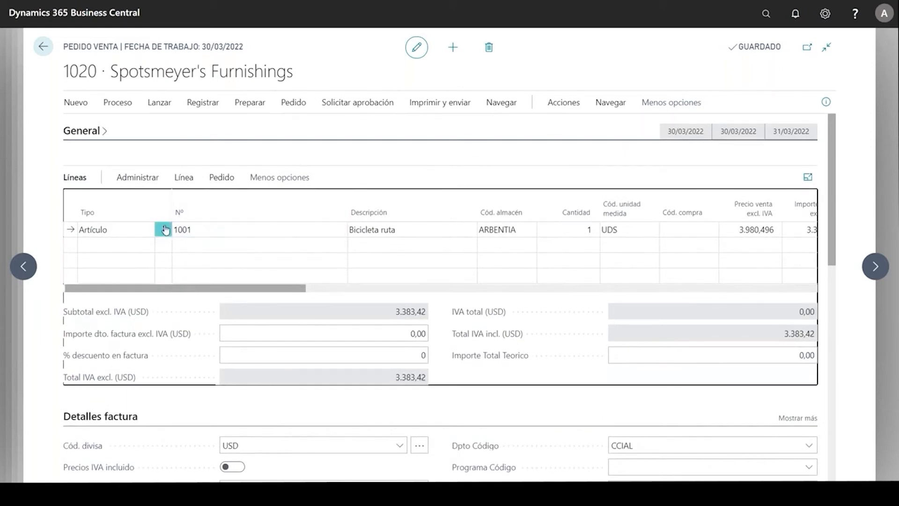
pyautogui.moveTo(297, 289); pyautogui.dragTo(721, 314)
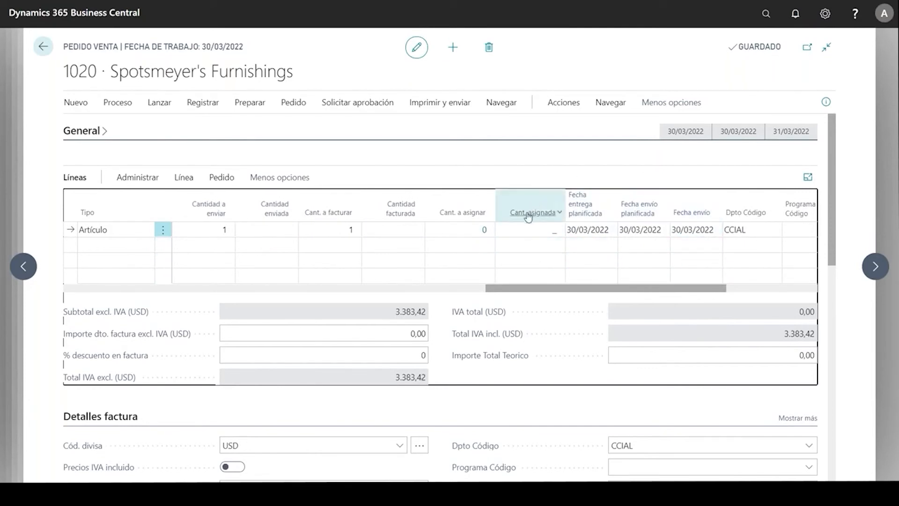
pyautogui.moveTo(492, 286); pyautogui.dragTo(379, 288)
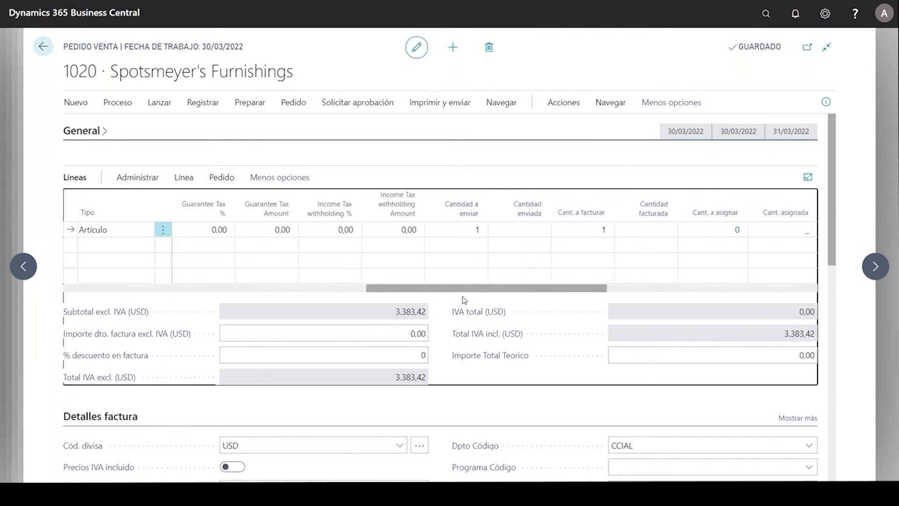
pyautogui.moveTo(464, 288); pyautogui.dragTo(176, 282)
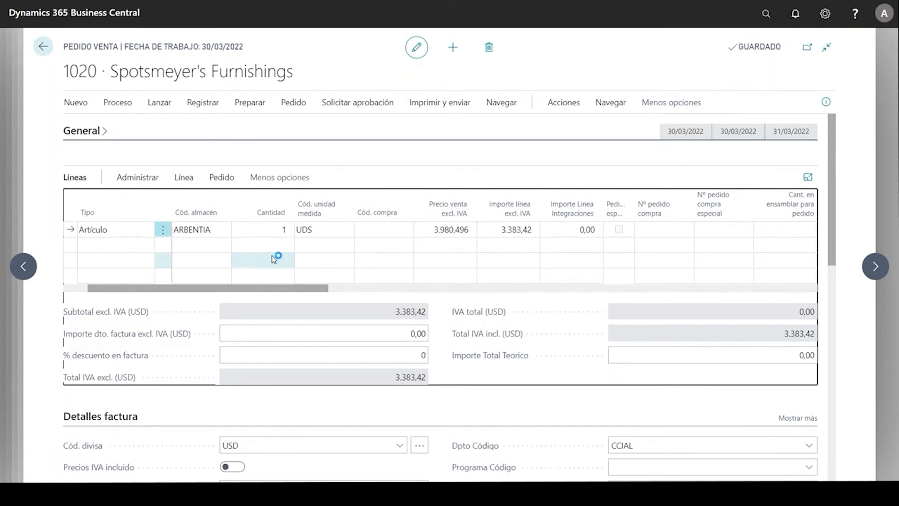
pyautogui.click(44, 44)
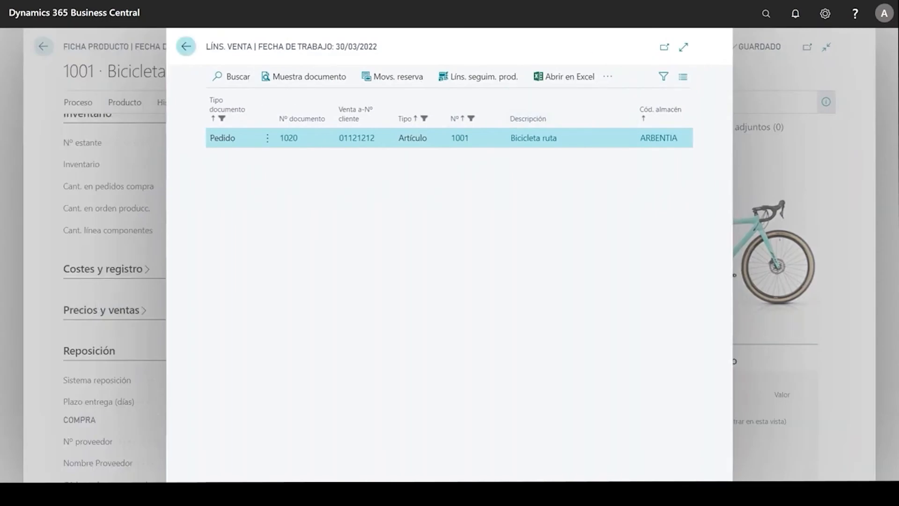
pyautogui.click(186, 47)
pyautogui.click(47, 47)
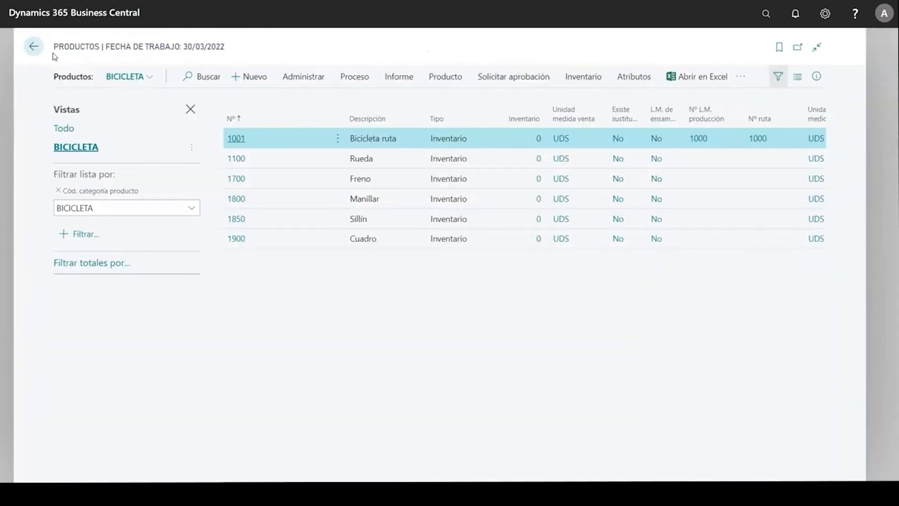
# Step: Search for "hoja pla" and open Hojas de planificación
pyautogui.click(764, 12)
pyautogui.write('hoja pla')
pyautogui.click(376, 192)
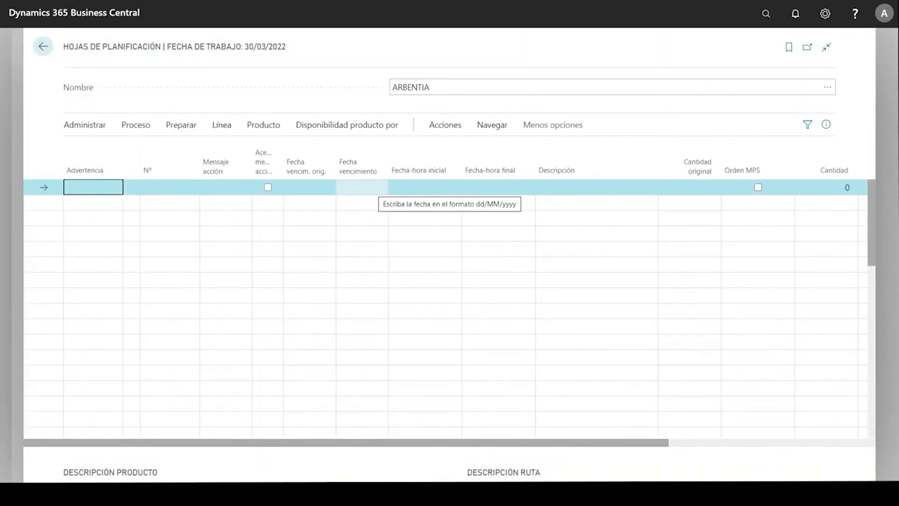
# Step: Calculate the regenerative plan for MPS and MRP from 28/01/2022 to 30/03/2022, using forecast 2022 and Filtro almacén ARBENTIA
pyautogui.click(189, 133)
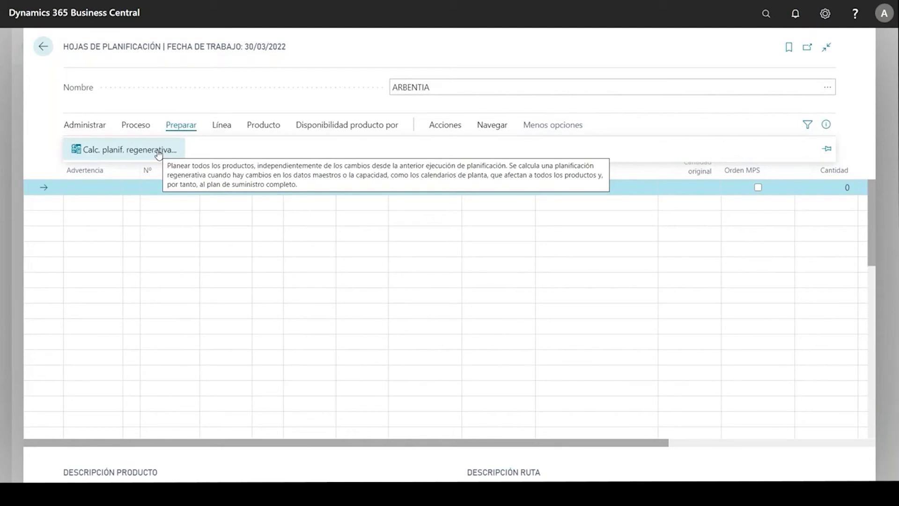
pyautogui.click(158, 151)
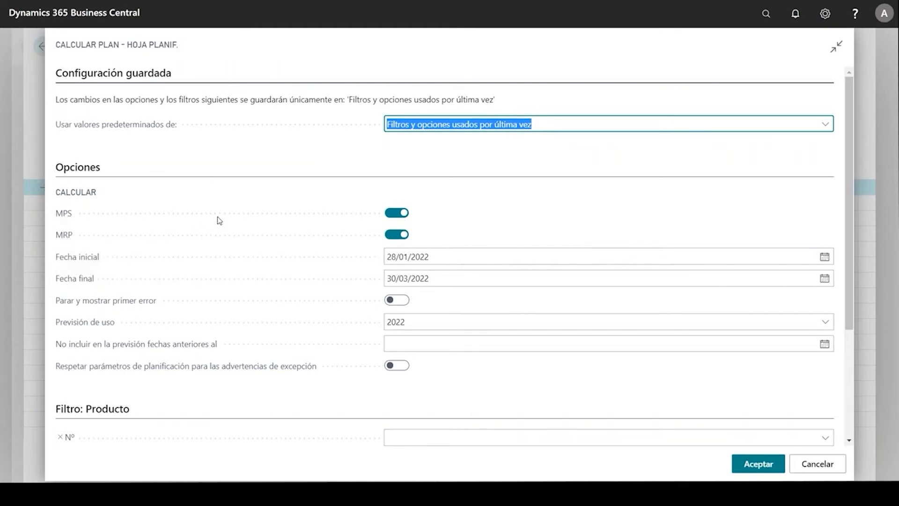
pyautogui.moveTo(69, 220)
pyautogui.moveTo(64, 237)
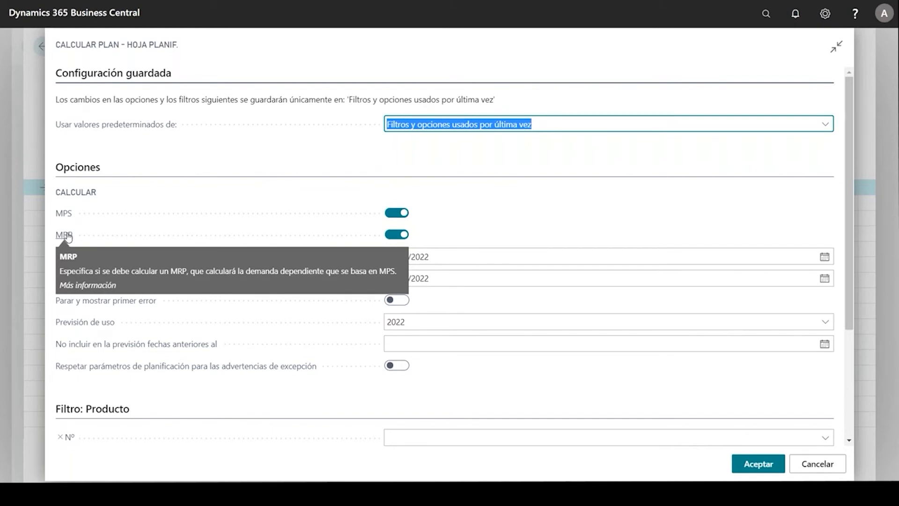
pyautogui.click(360, 201)
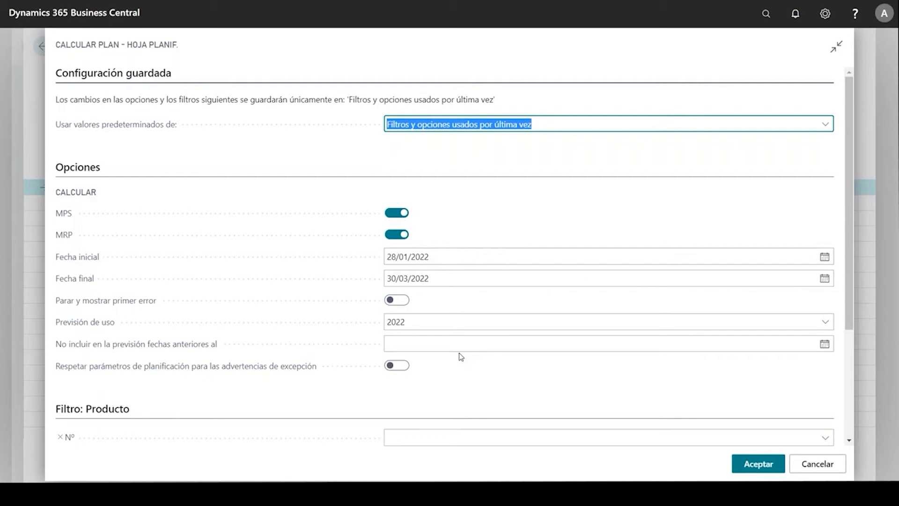
pyautogui.scroll(-3, 461, 357)
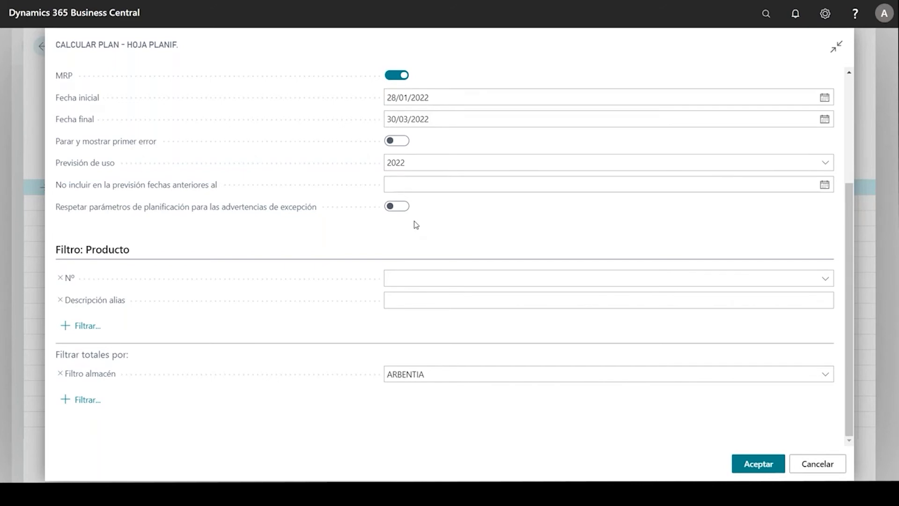
pyautogui.scroll(3, 327, 340)
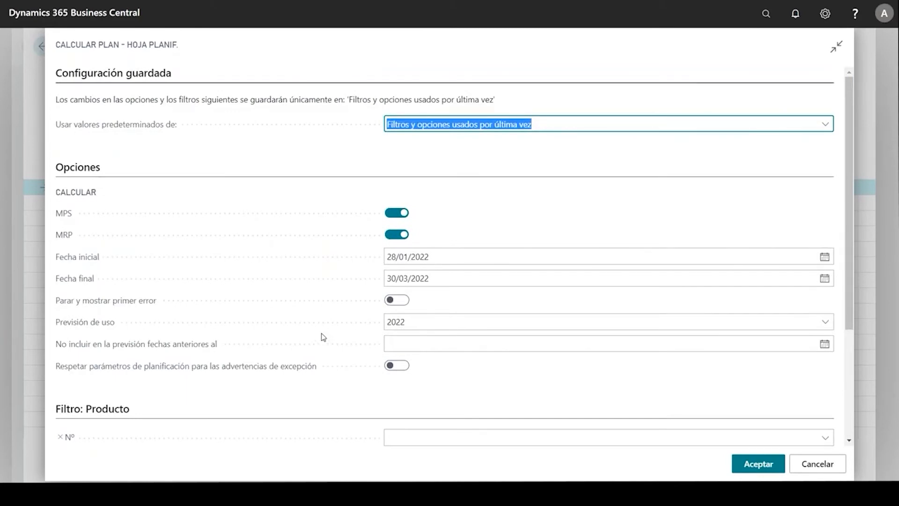
pyautogui.scroll(-3, 324, 338)
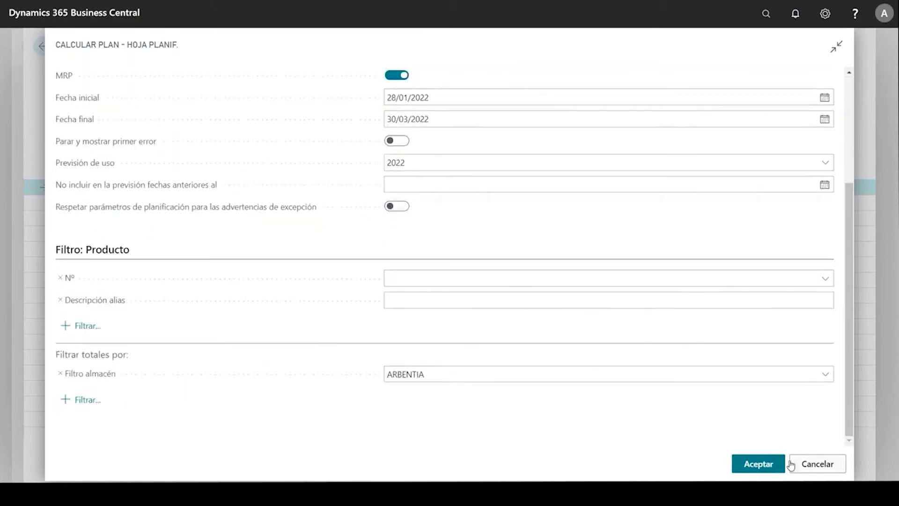
pyautogui.click(759, 466)
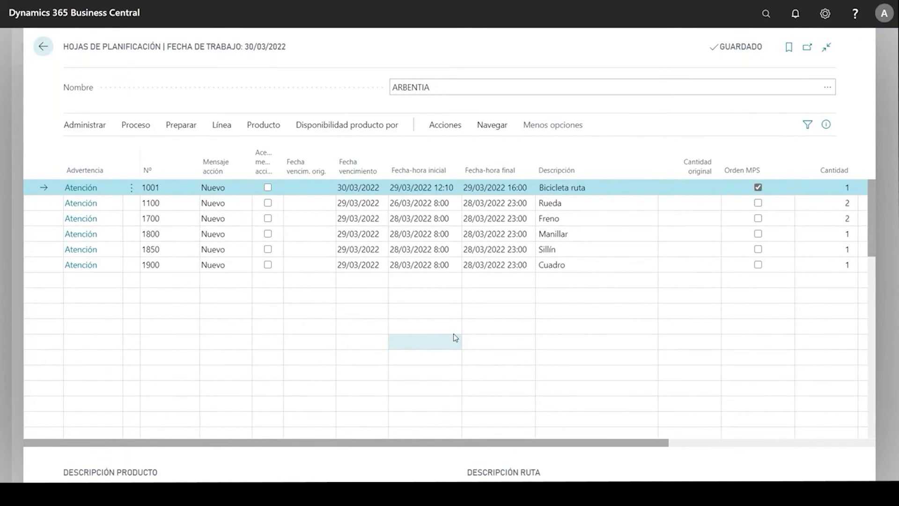
# Step: Examine the proposed planning lines, comparing their dates, quantities, vendor, Tipo orden ref. and Estado orden ref. values
pyautogui.moveTo(406, 444); pyautogui.dragTo(608, 469)
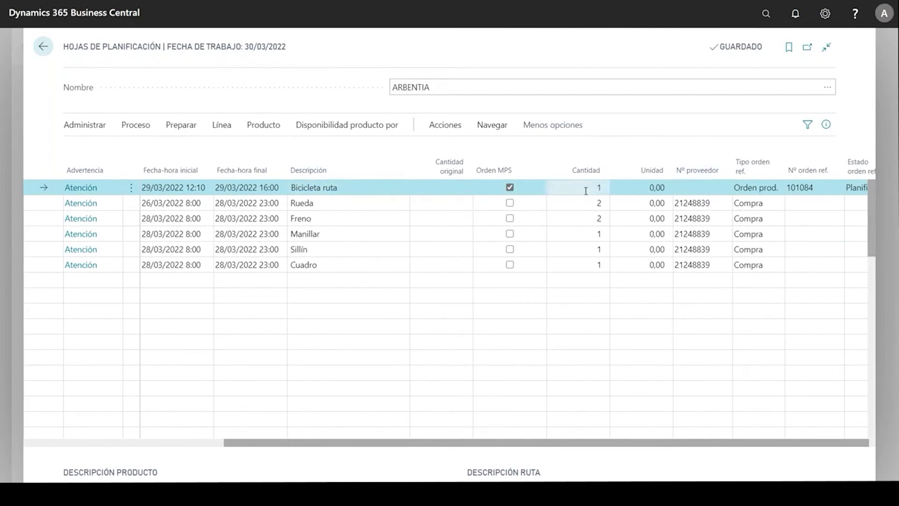
pyautogui.moveTo(576, 443); pyautogui.dragTo(583, 443)
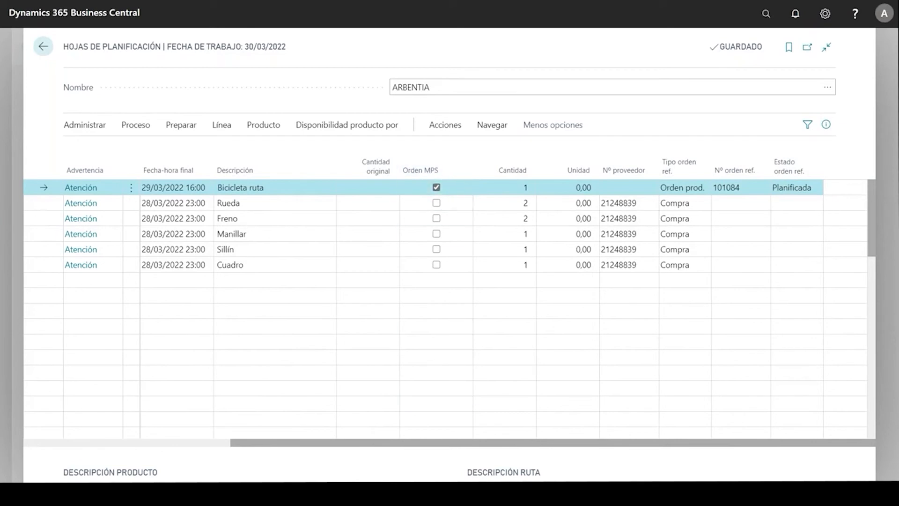
pyautogui.moveTo(389, 444); pyautogui.dragTo(150, 473)
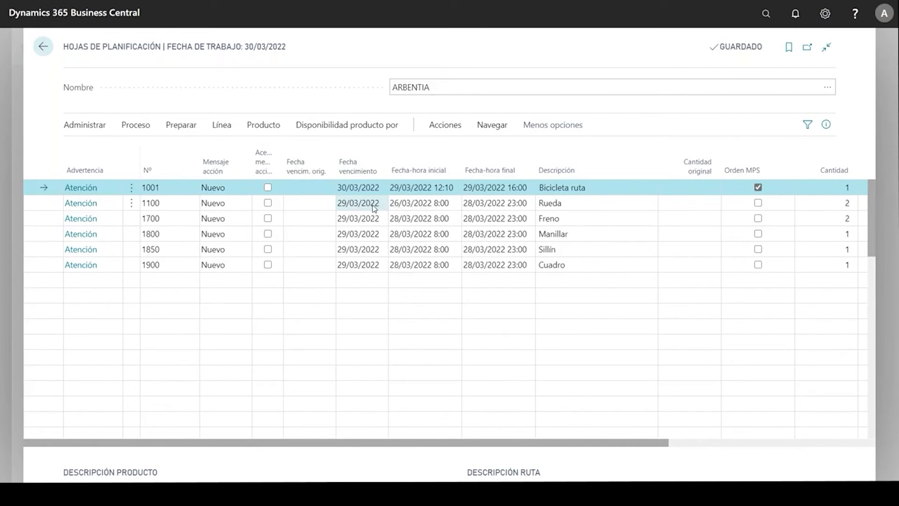
pyautogui.moveTo(403, 442); pyautogui.dragTo(611, 461)
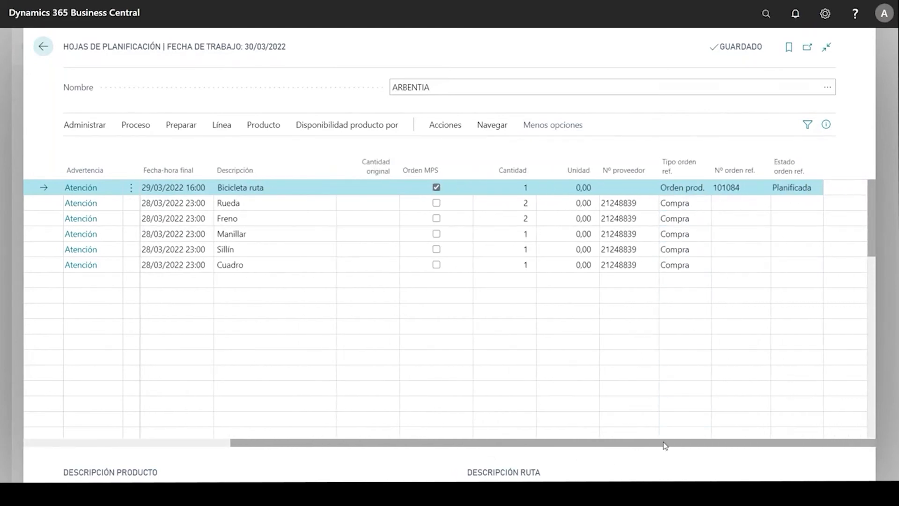
pyautogui.moveTo(664, 443); pyautogui.dragTo(353, 428)
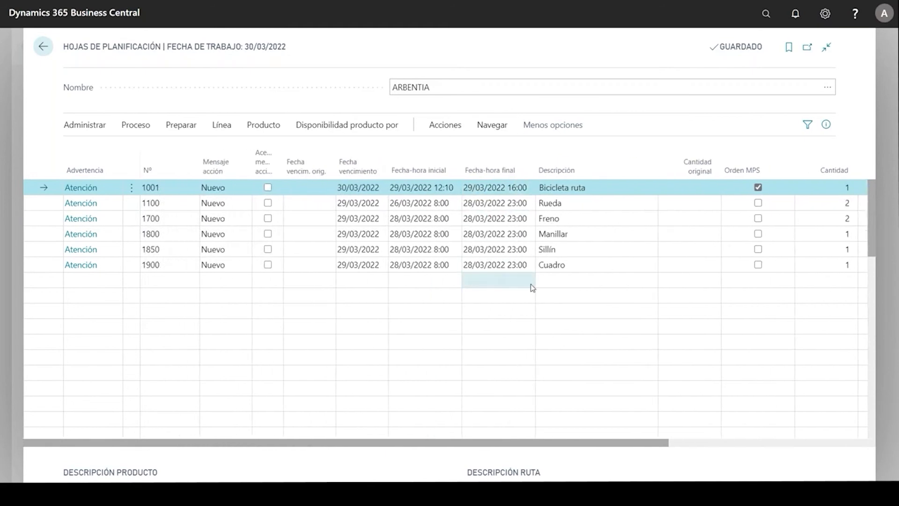
# Step: Look up the Inventario of the BICICLETA items in the Productos list and return to the planning worksheet
pyautogui.click(764, 17)
pyautogui.write('prod')
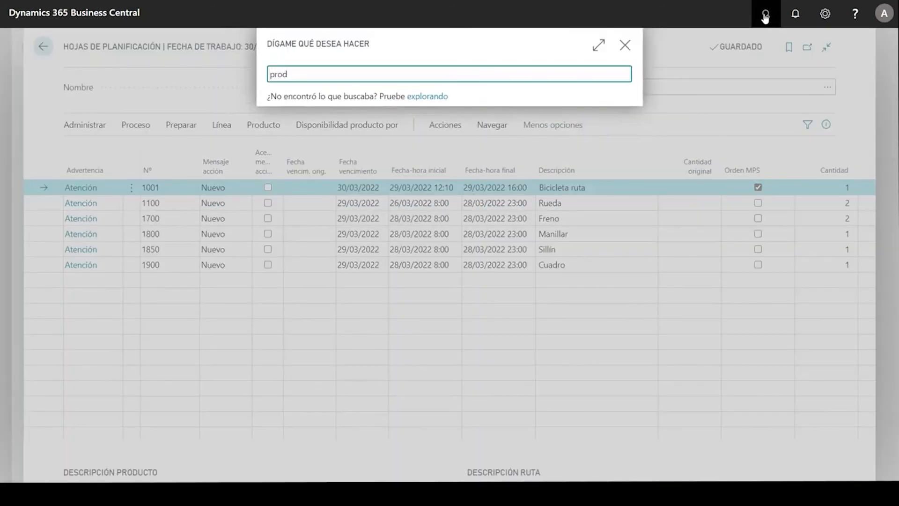
pyautogui.click(310, 241)
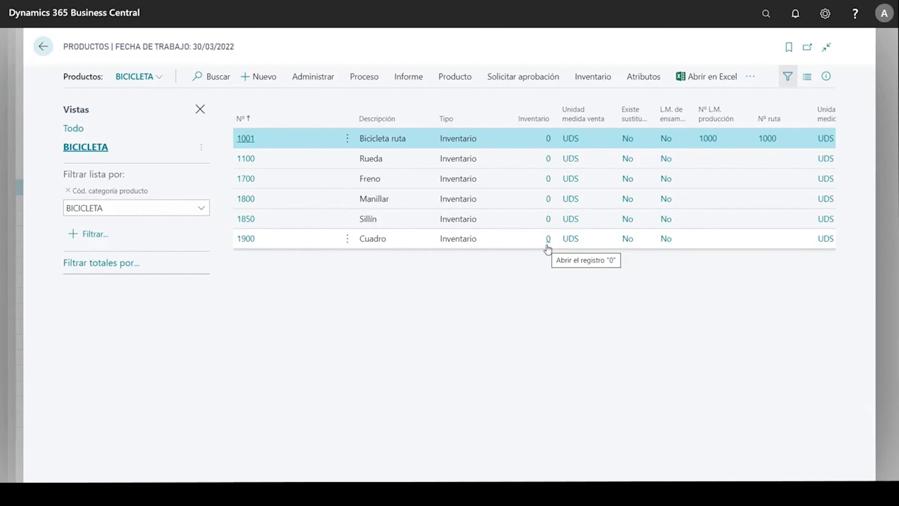
pyautogui.click(43, 48)
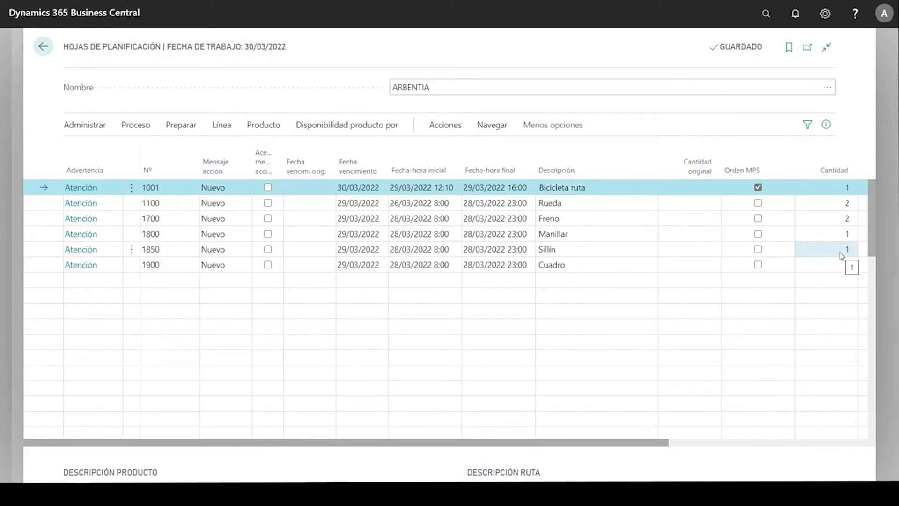
# Step: Inspect the Fecha-hora inicial and Fecha-hora final fields of the Bicicleta ruta planning line
pyautogui.click(441, 188)
pyautogui.press('Tab')
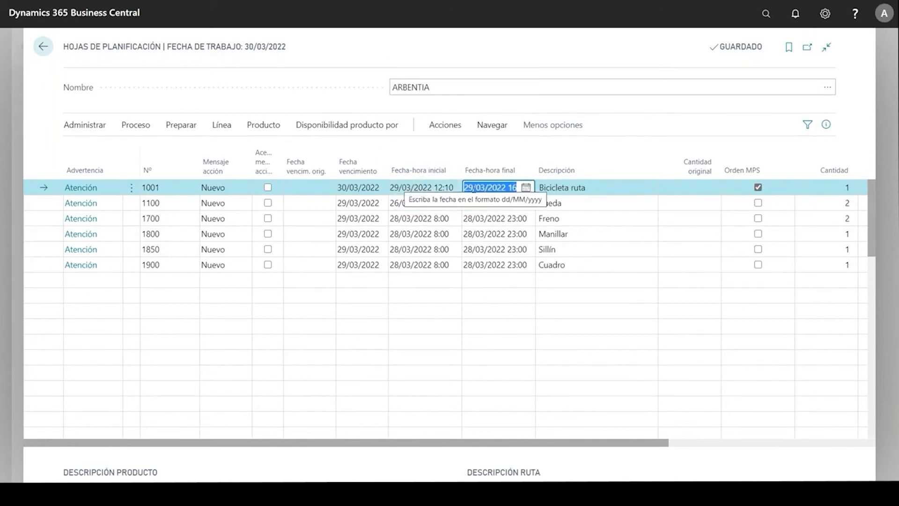
# Step: View the Ruta of the Bicicleta ruta planning line with its operation start and end times, and return to the planning worksheet
pyautogui.press('Tab')
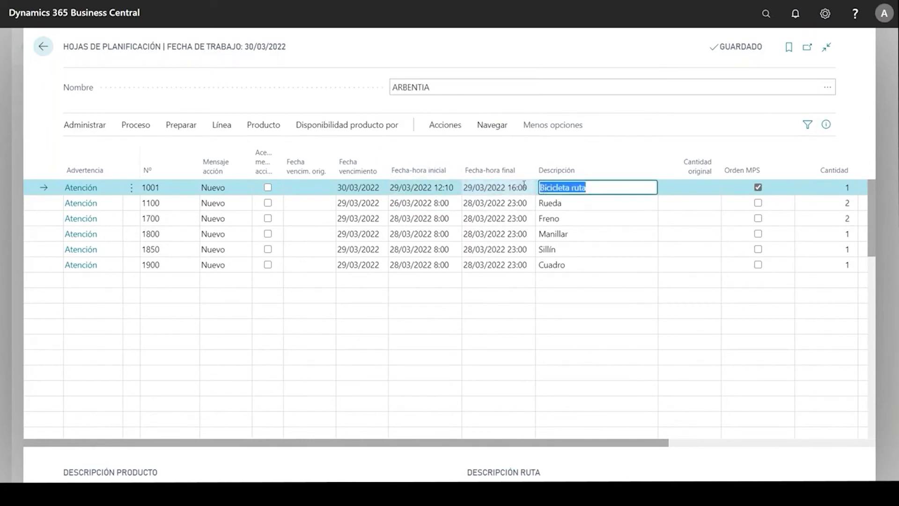
pyautogui.click(479, 188)
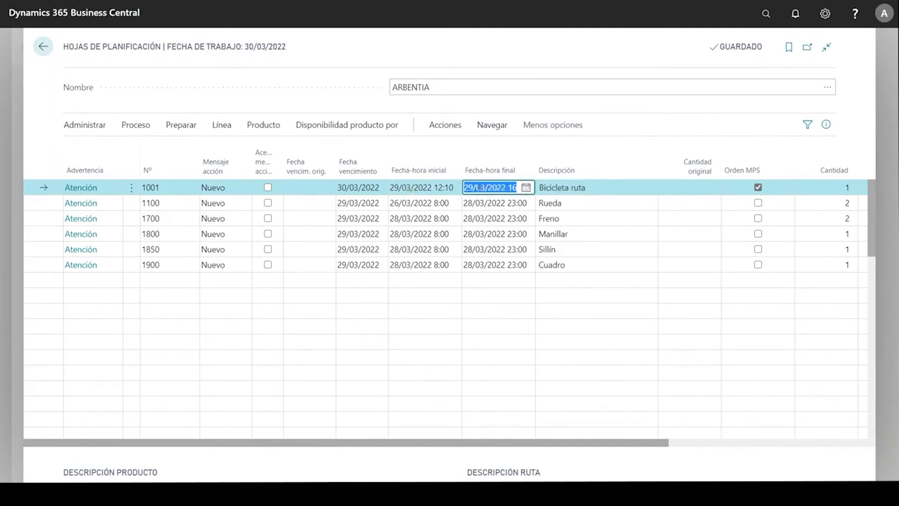
pyautogui.click(451, 128)
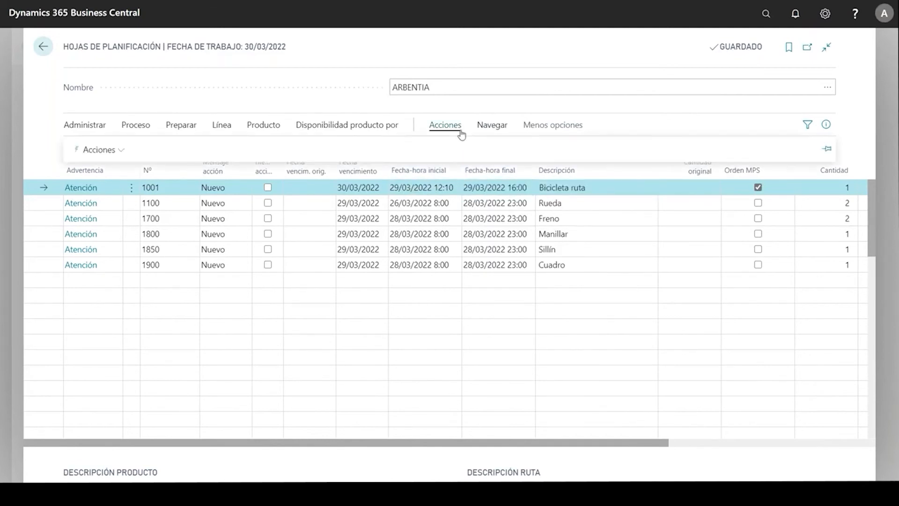
pyautogui.click(279, 126)
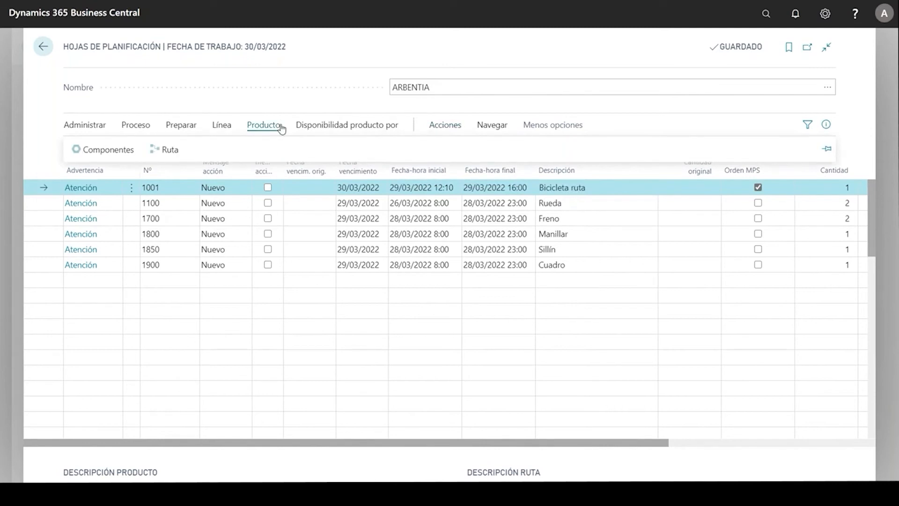
pyautogui.click(166, 149)
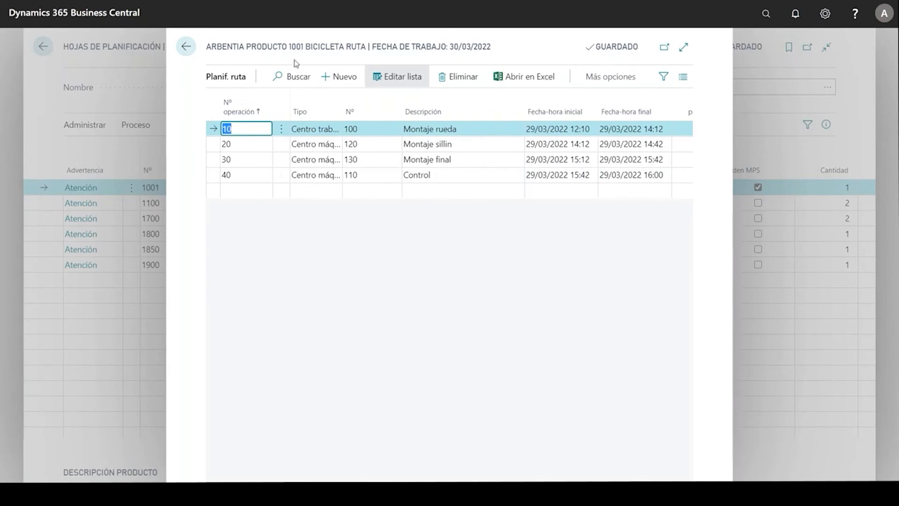
pyautogui.click(190, 50)
# Step: Compare the Fecha-hora inicial values of the Rueda, Freno, Manillar, Sillín and Cuadro planning lines
pyautogui.click(414, 203)
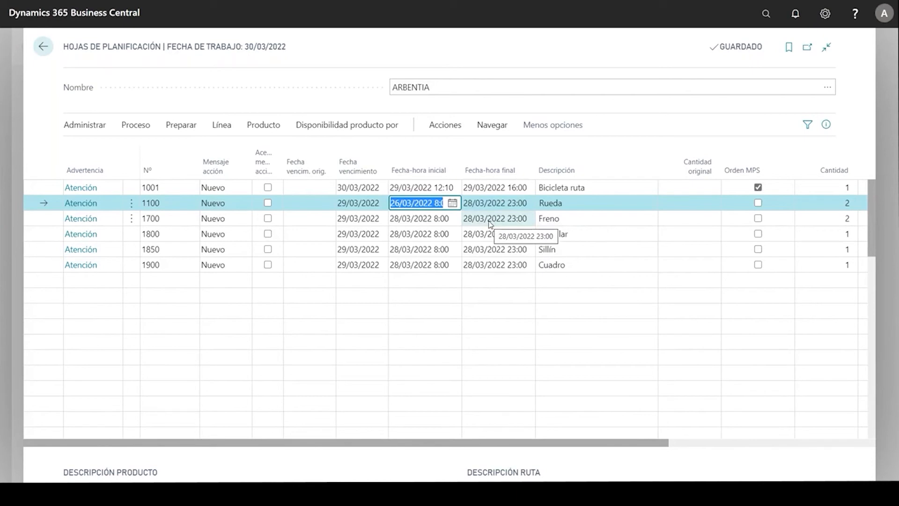
pyautogui.click(156, 203)
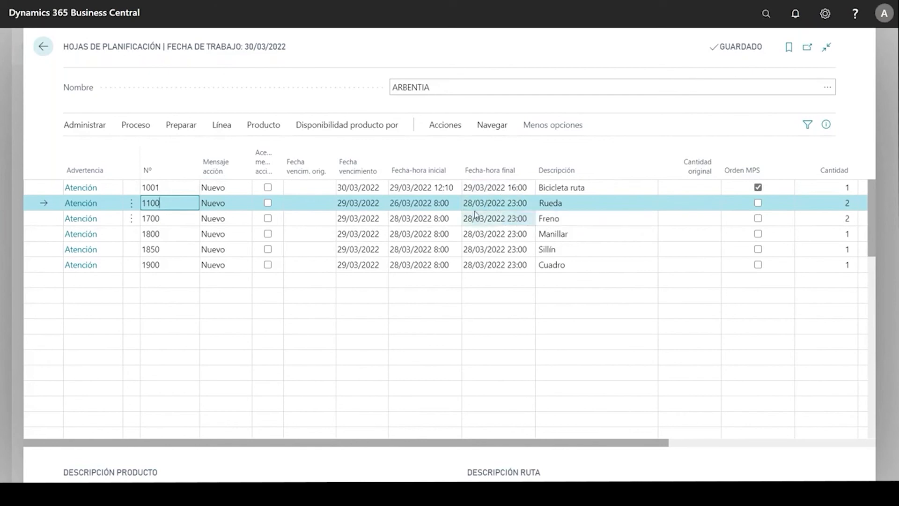
pyautogui.click(425, 219)
pyautogui.click(425, 235)
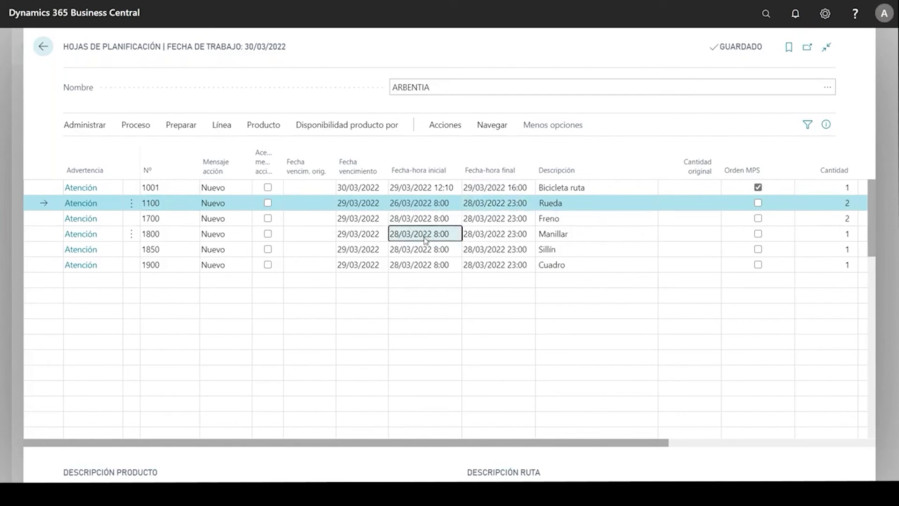
pyautogui.click(424, 250)
pyautogui.click(424, 264)
pyautogui.click(425, 250)
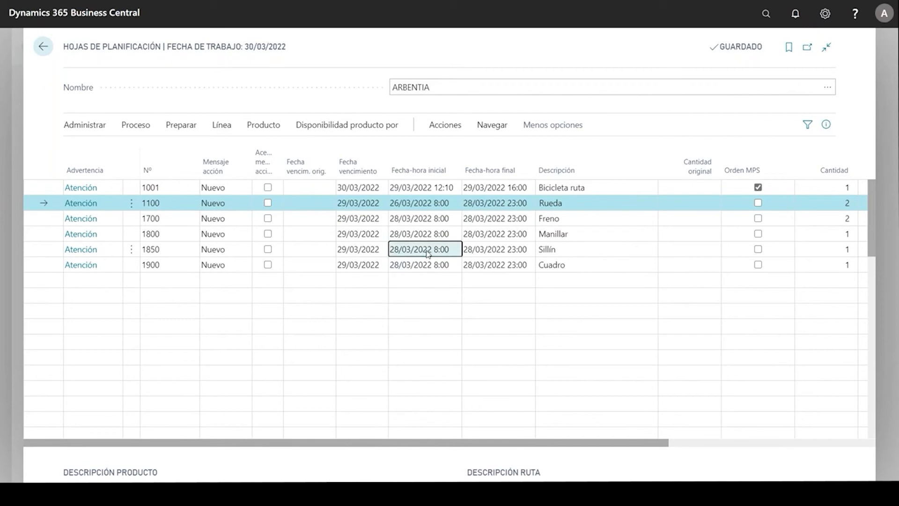
pyautogui.click(427, 234)
pyautogui.click(430, 220)
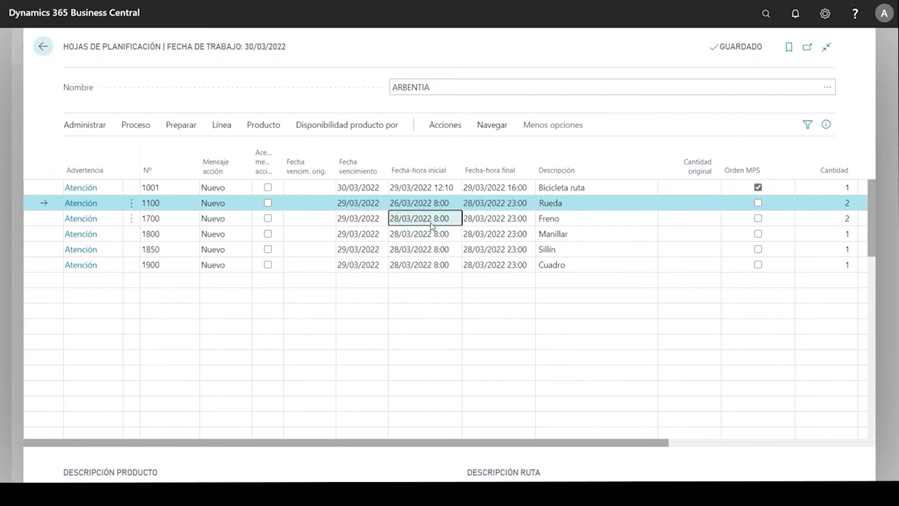
pyautogui.click(429, 204)
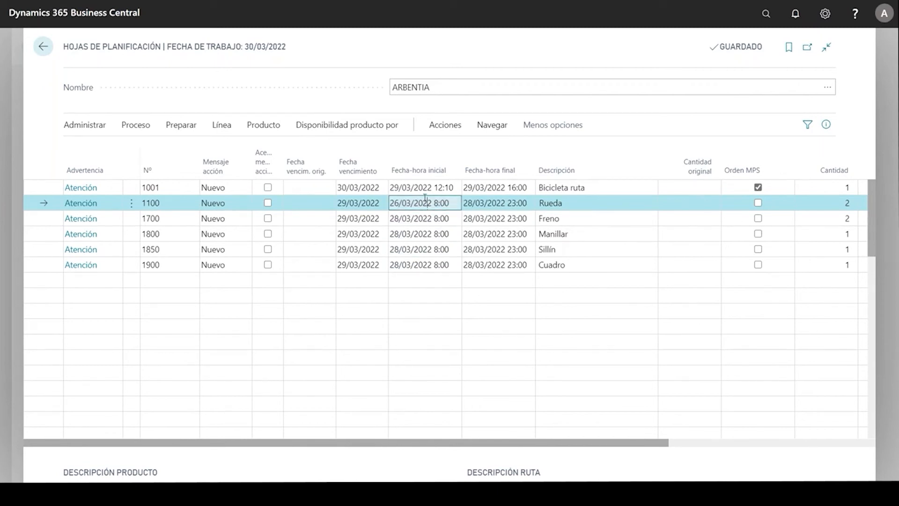
# Step: Look up the Plazo entrega (días) on the Rueda product card through the BICICLETA view of Productos, and return to the planning worksheet
pyautogui.click(768, 18)
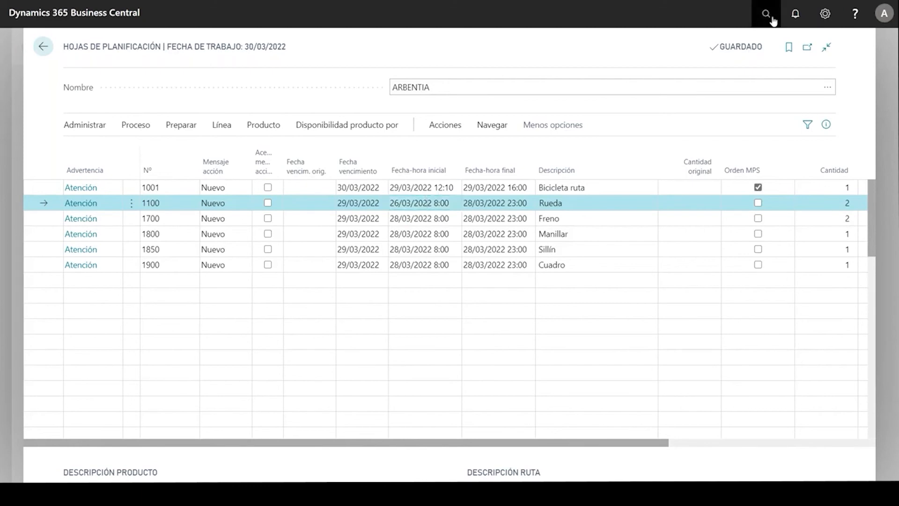
pyautogui.write('prod')
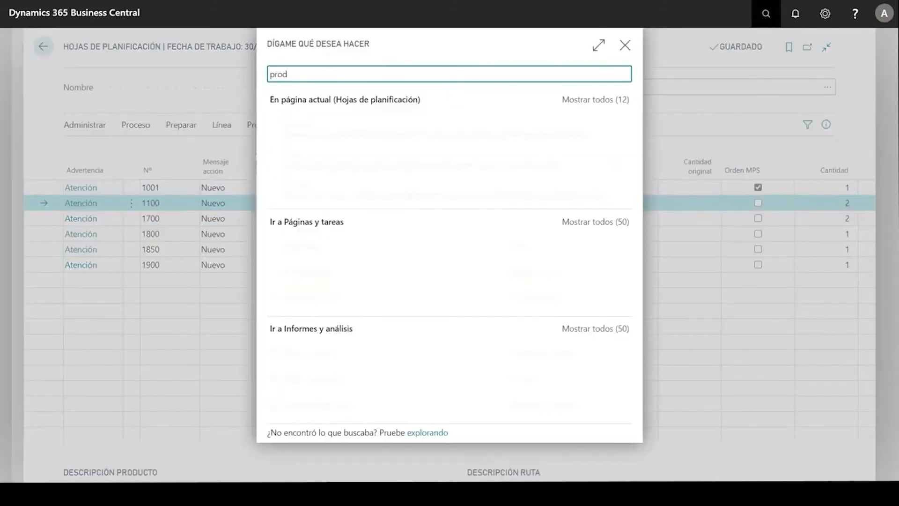
pyautogui.click(312, 246)
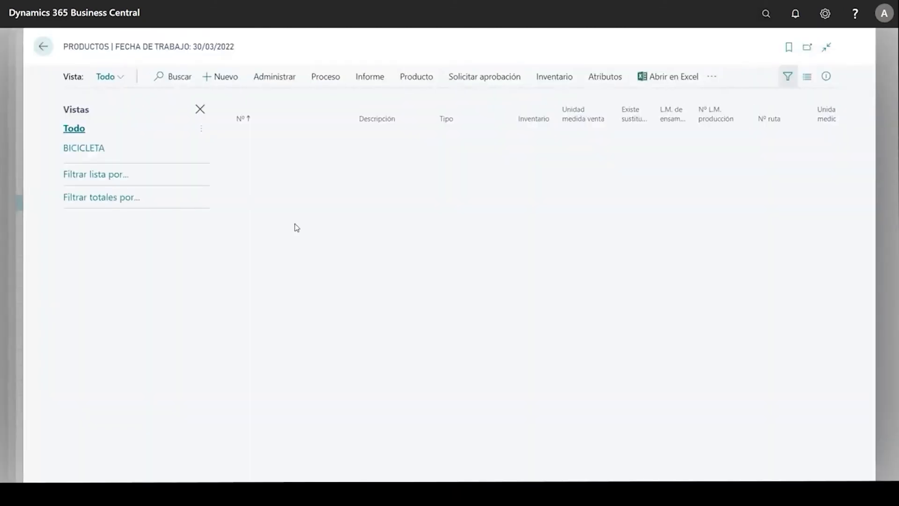
pyautogui.click(83, 148)
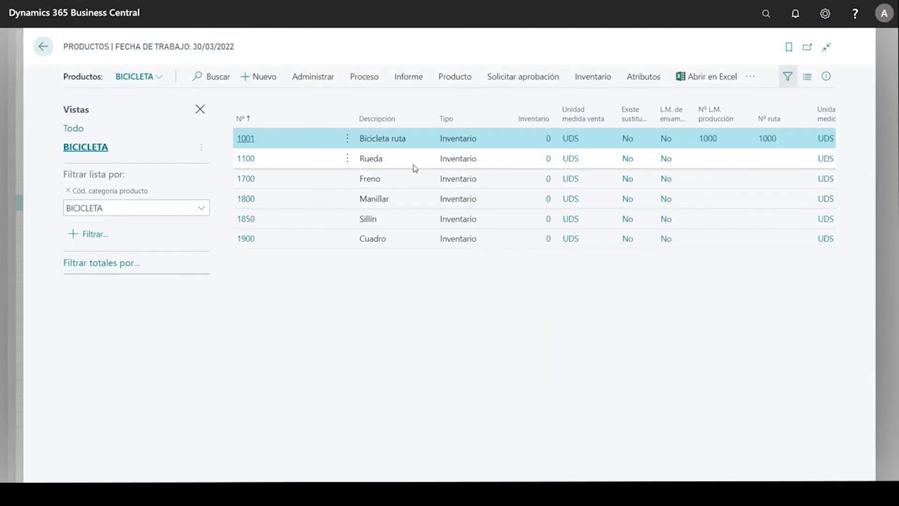
pyautogui.click(253, 166)
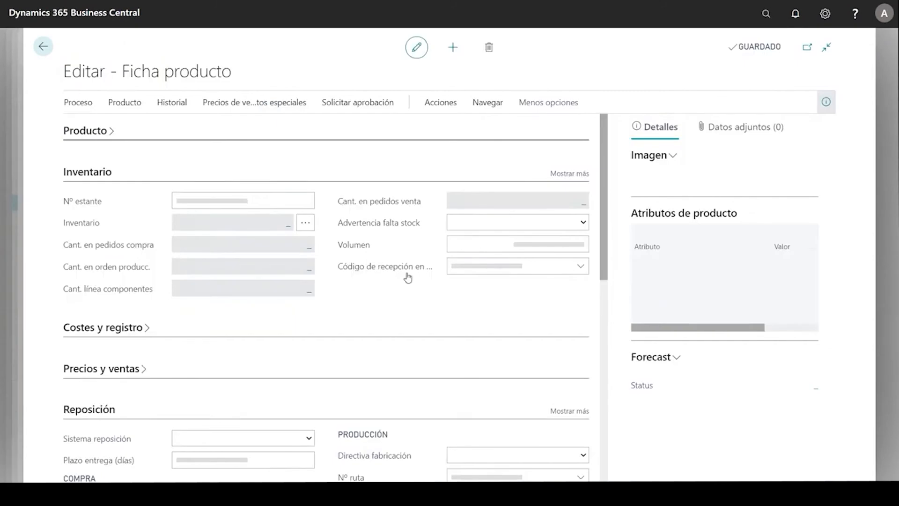
pyautogui.scroll(-2, 333, 363)
pyautogui.click(174, 343)
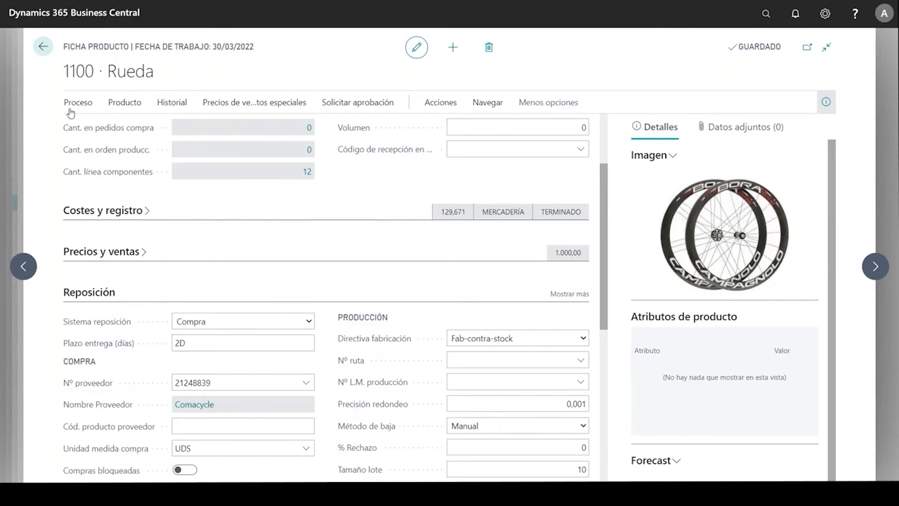
pyautogui.click(44, 48)
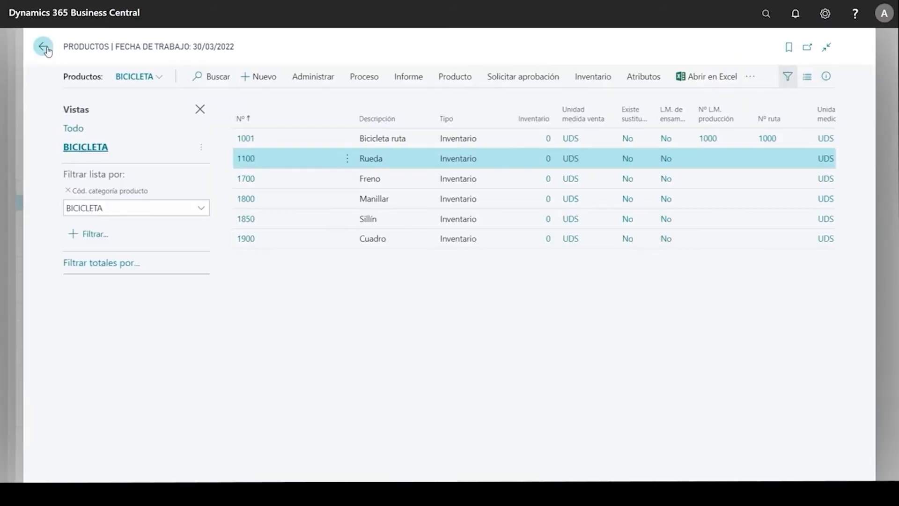
pyautogui.click(43, 48)
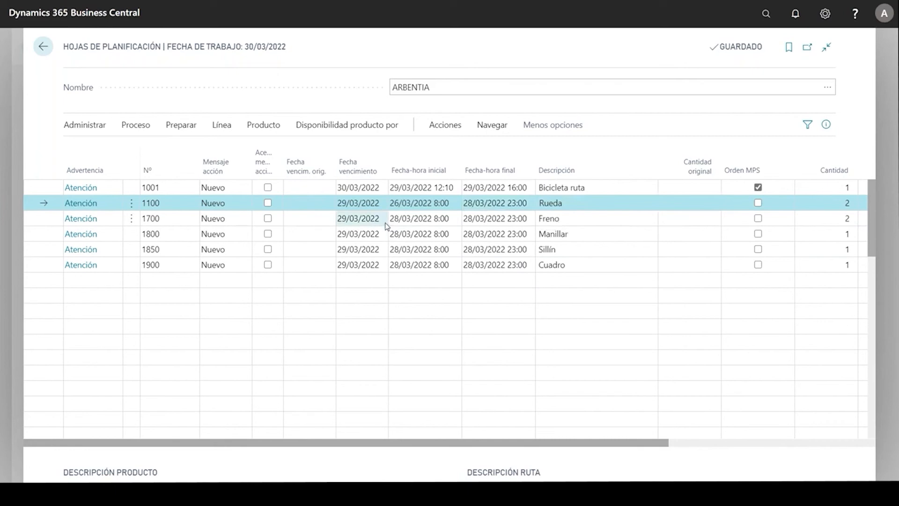
# Step: Mark Aceptar mensaje acción on every planning line from Bicicleta ruta to Cuadro, and widen that column to show its full heading
pyautogui.moveTo(439, 443); pyautogui.dragTo(687, 465)
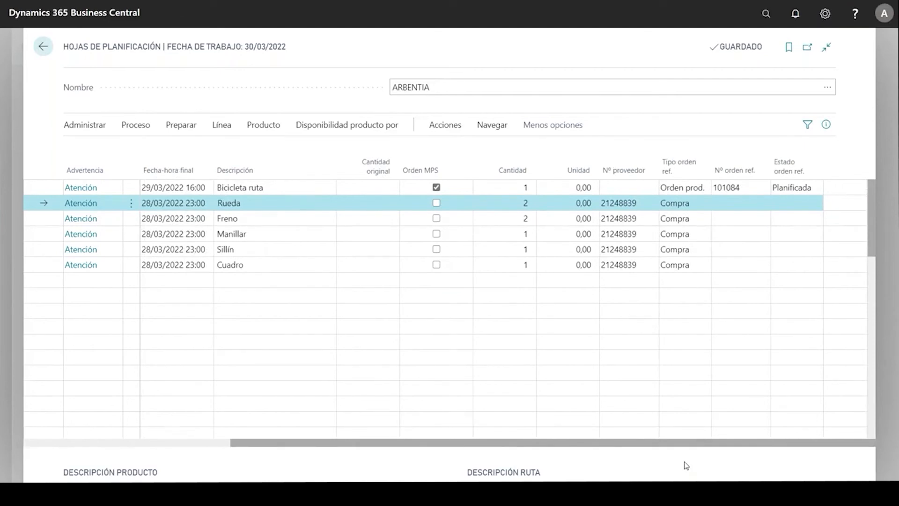
pyautogui.moveTo(669, 444); pyautogui.dragTo(440, 443)
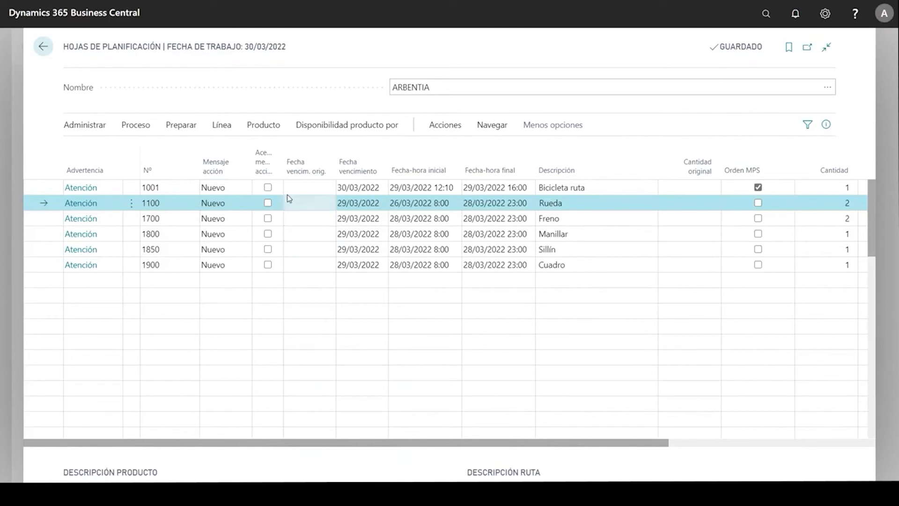
pyautogui.click(268, 187)
pyautogui.click(267, 203)
pyautogui.click(268, 218)
pyautogui.click(268, 233)
pyautogui.click(268, 249)
pyautogui.click(268, 264)
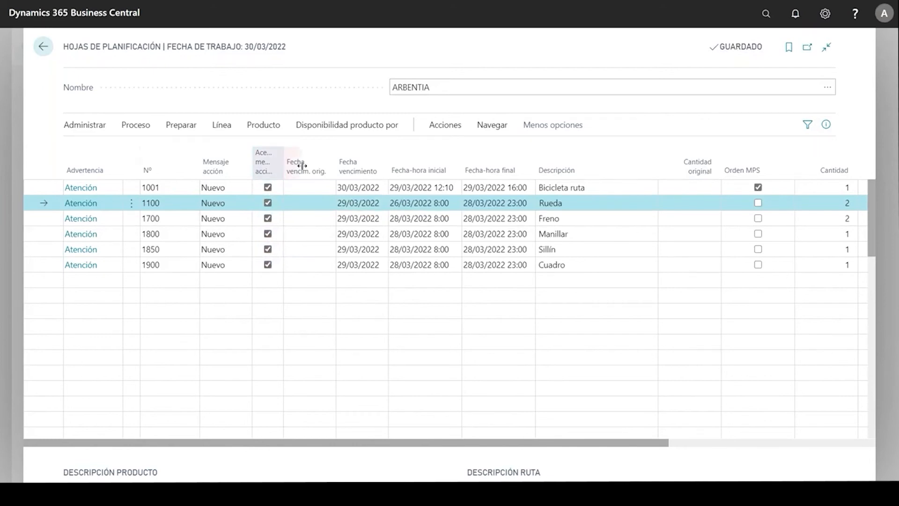
pyautogui.moveTo(284, 168); pyautogui.dragTo(301, 199)
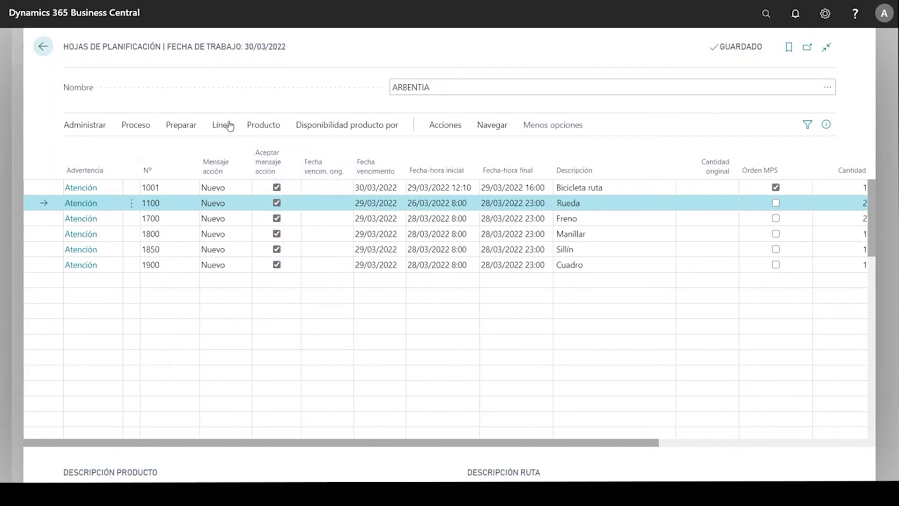
# Step: Execute the action messages with Orden producción set to Planif. en firme and Pedido compra set to Crear ped. compra
pyautogui.click(198, 134)
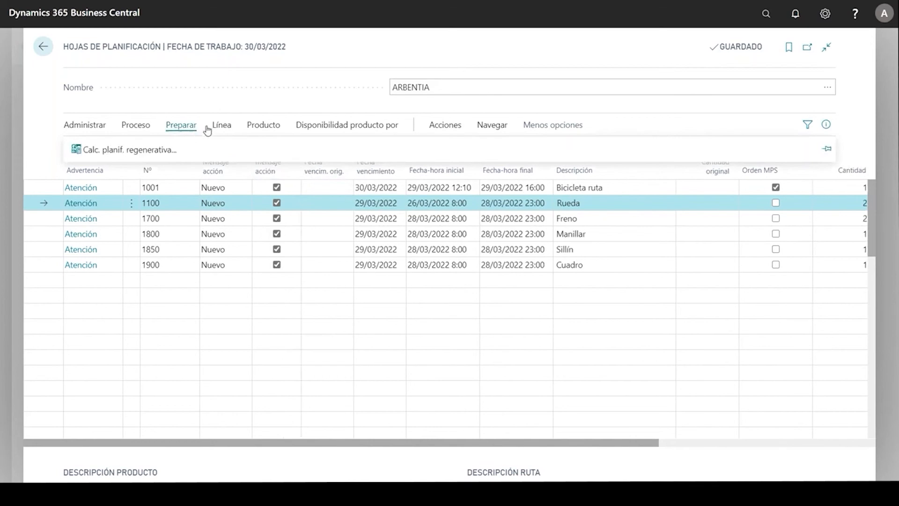
pyautogui.click(225, 128)
pyautogui.click(136, 126)
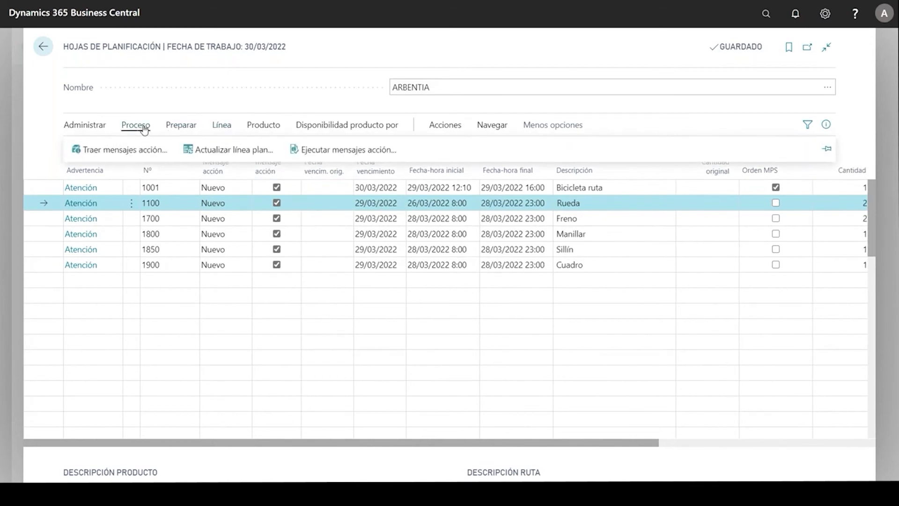
pyautogui.click(325, 157)
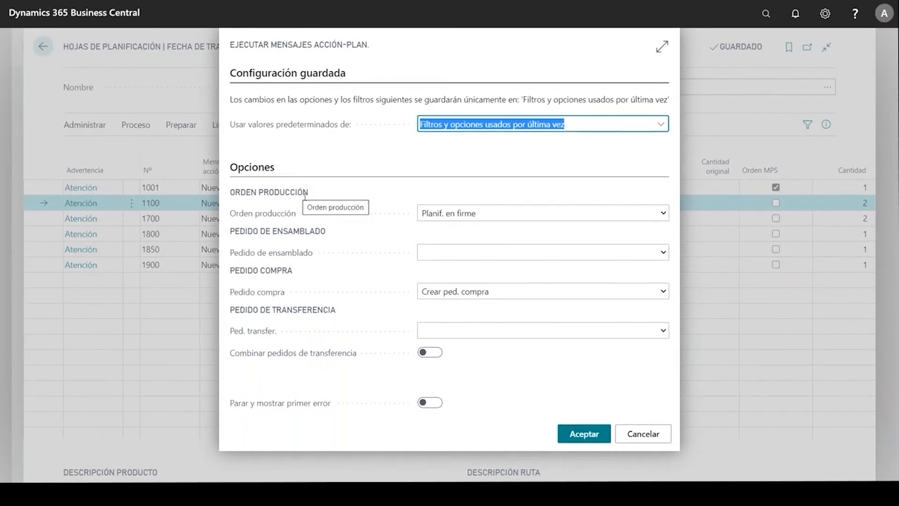
pyautogui.click(482, 220)
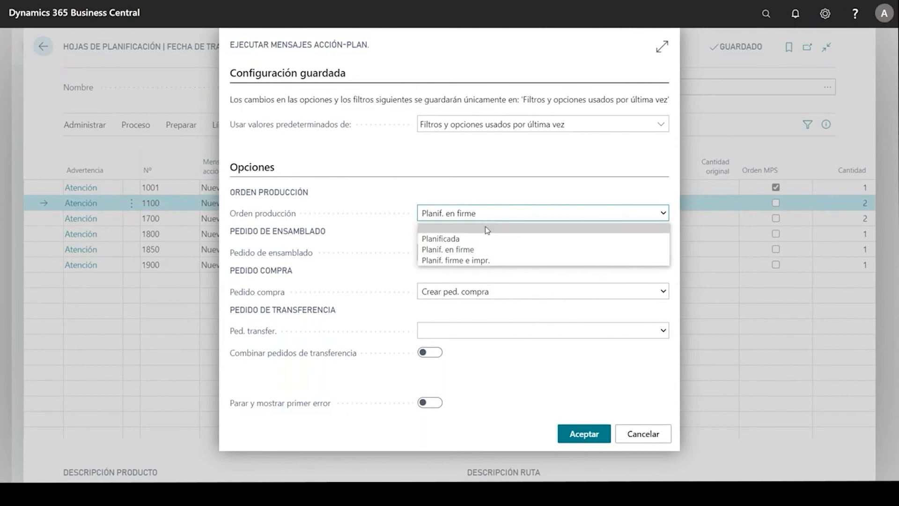
pyautogui.click(487, 250)
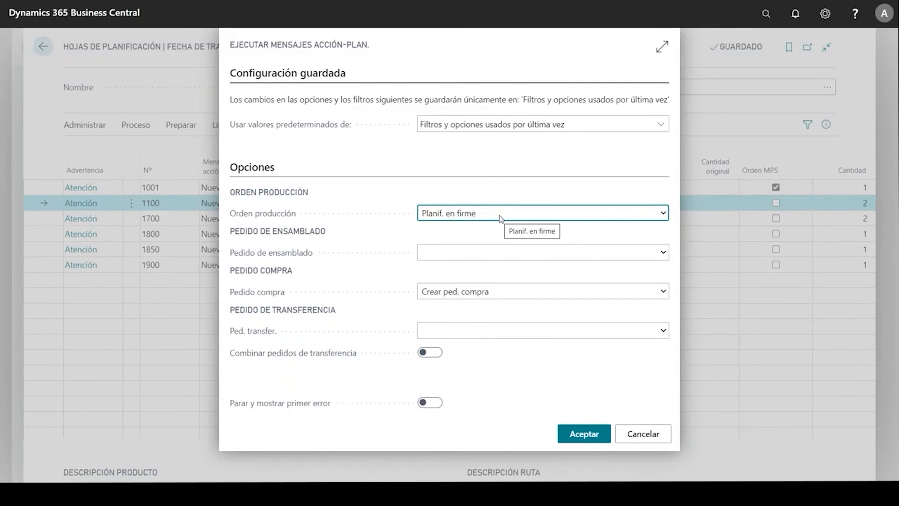
pyautogui.click(589, 438)
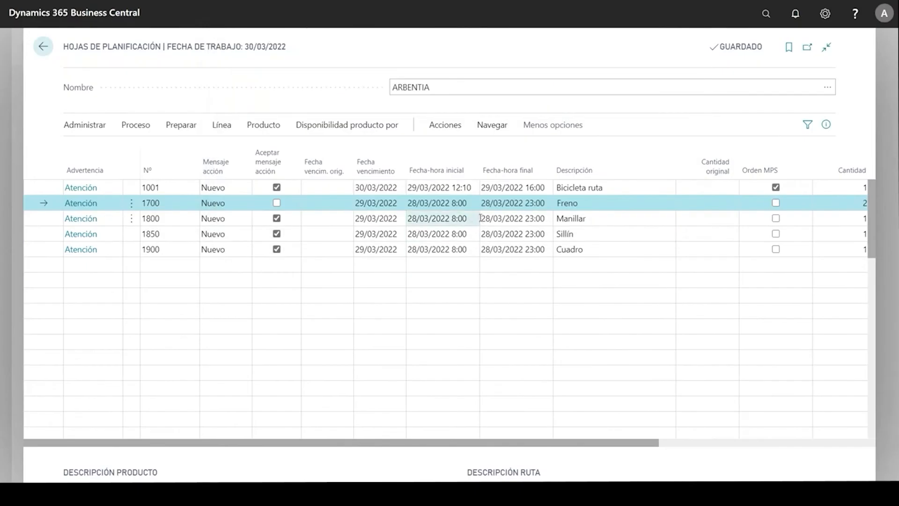
# Step: Mark Aceptar mensaje acción on the Freno planning line
pyautogui.click(439, 205)
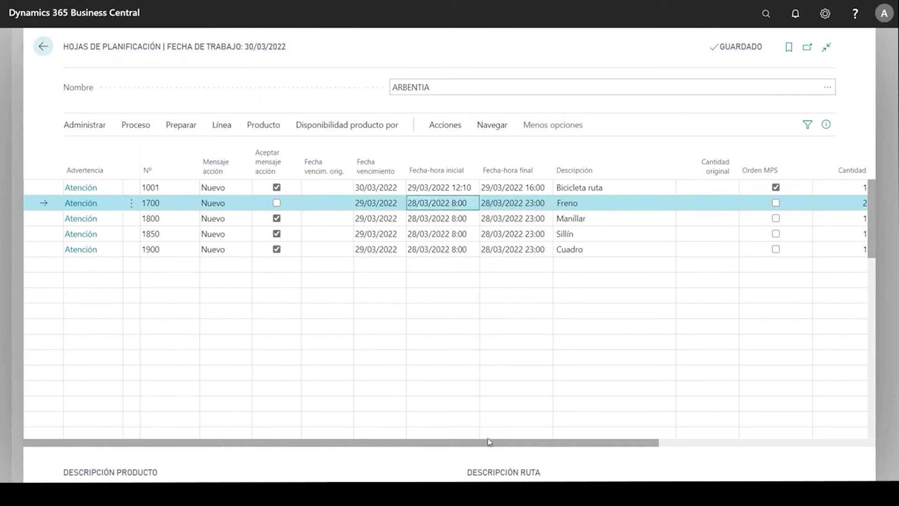
pyautogui.moveTo(518, 441); pyautogui.dragTo(658, 405)
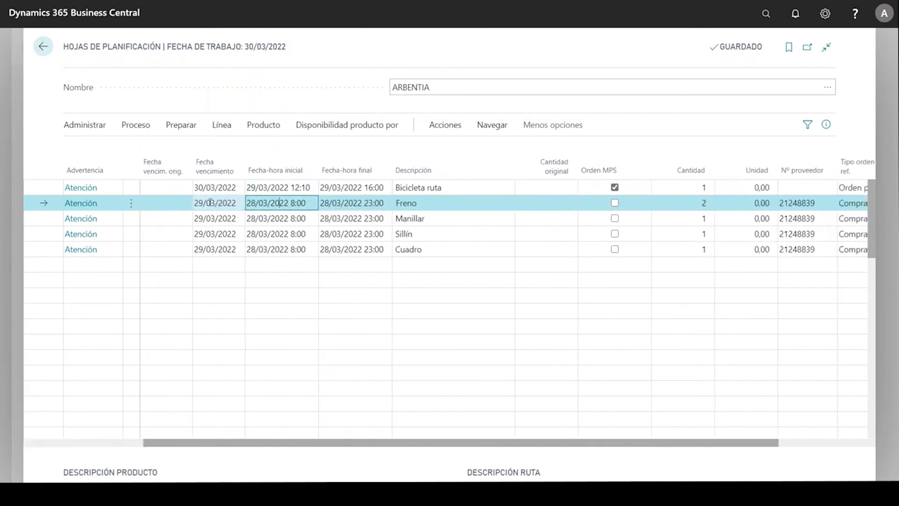
pyautogui.click(106, 443)
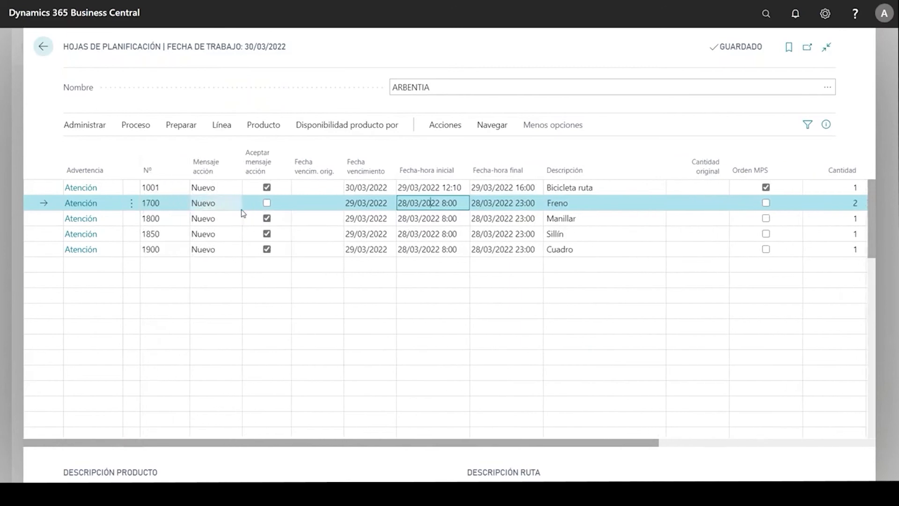
pyautogui.click(276, 203)
pyautogui.click(277, 203)
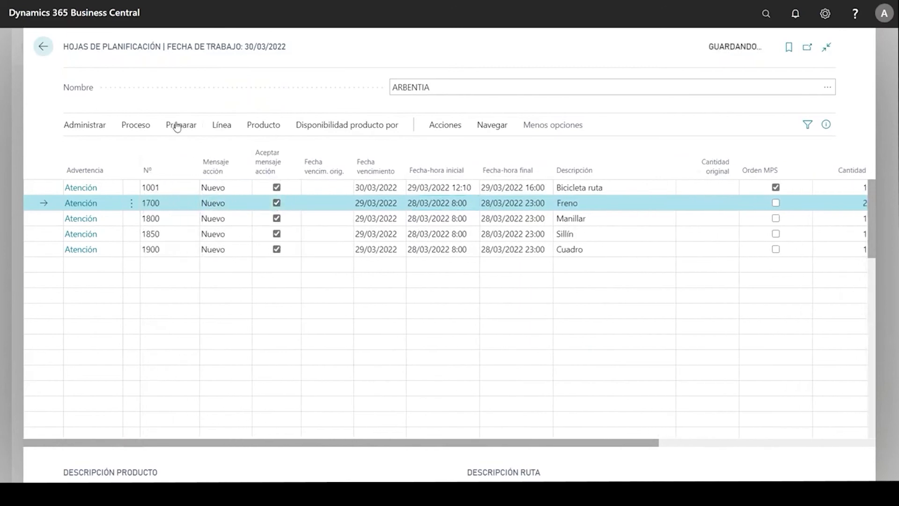
# Step: Execute the action messages again for the remaining lines, keeping Planif. en firme and Crear ped. compra
pyautogui.click(152, 126)
pyautogui.click(349, 149)
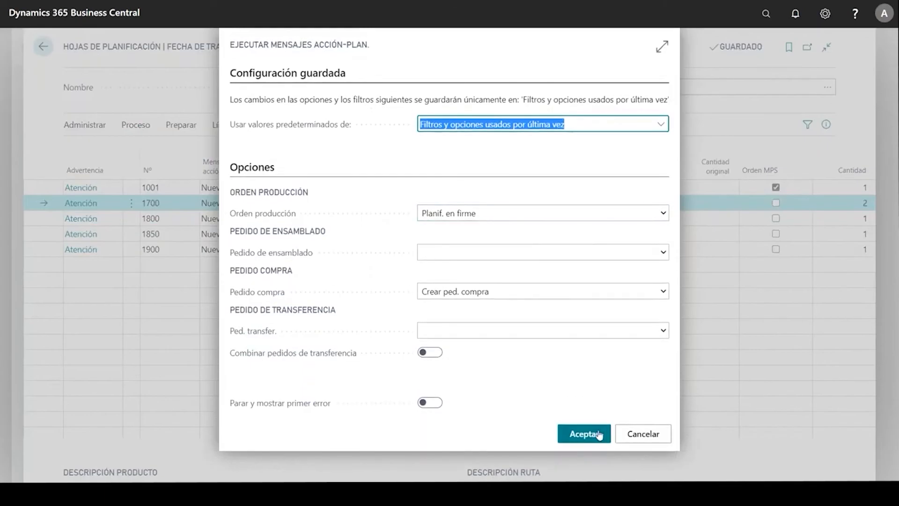
pyautogui.click(583, 433)
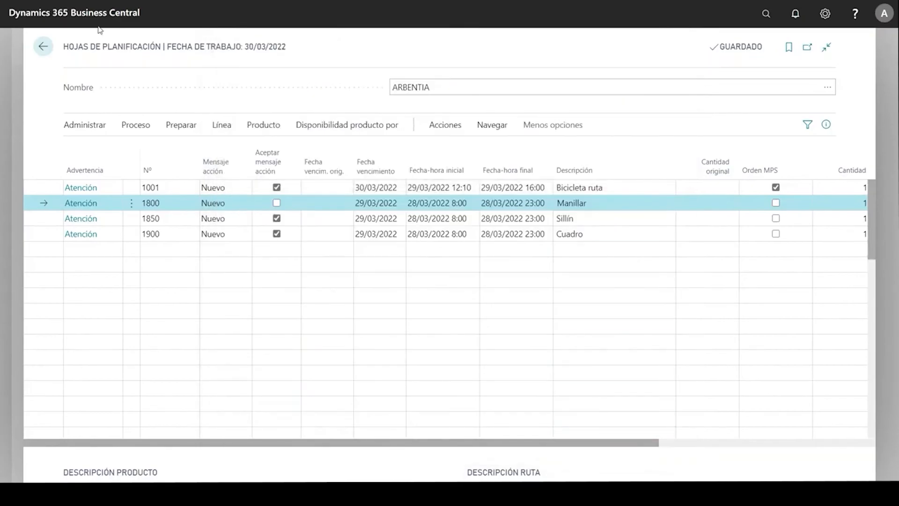
# Step: Leave the planning worksheet and find and open the Pedidos compra list
pyautogui.click(43, 46)
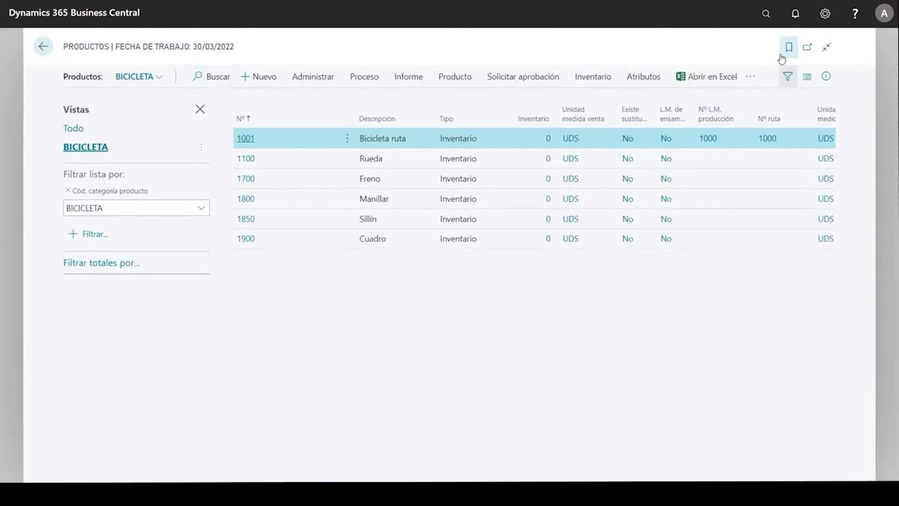
pyautogui.click(765, 14)
pyautogui.write('pedio ve')
pyautogui.press('BackSpace')
pyautogui.press('BackSpace')
pyautogui.press('BackSpace')
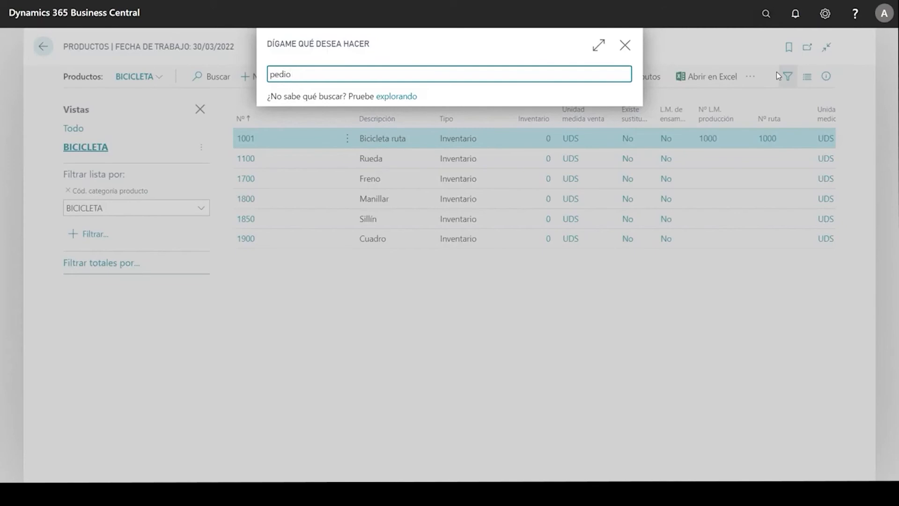
pyautogui.press('BackSpace')
pyautogui.write('comp')
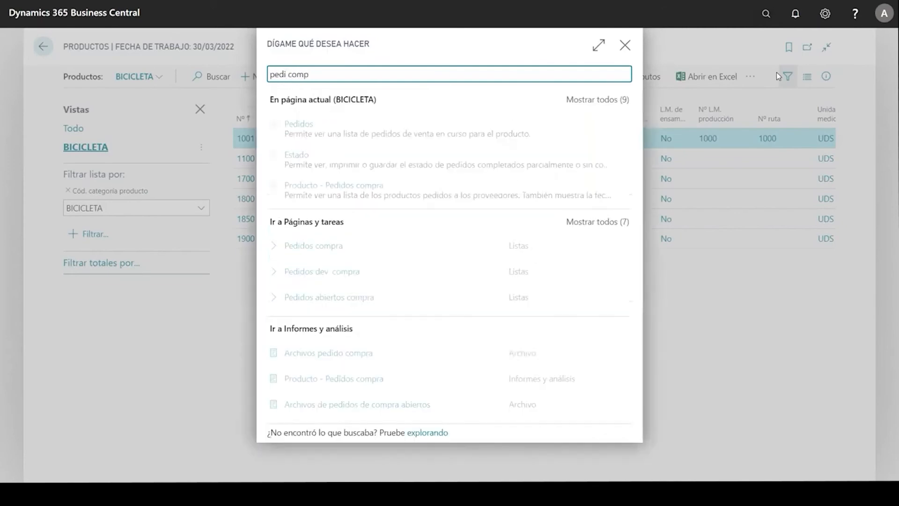
pyautogui.click(337, 253)
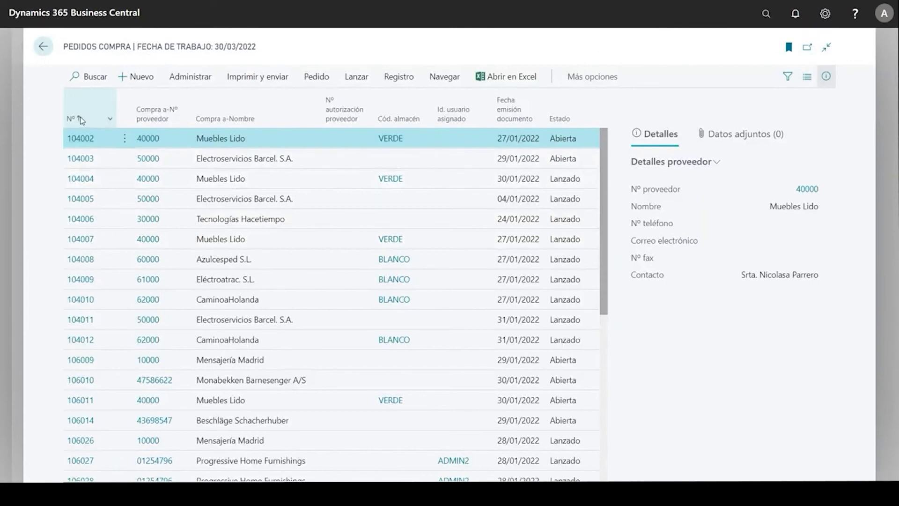
# Step: Sort the purchase orders by Nº descending and review the lines of the lowest-numbered Comacycle order
pyautogui.click(81, 120)
pyautogui.click(89, 161)
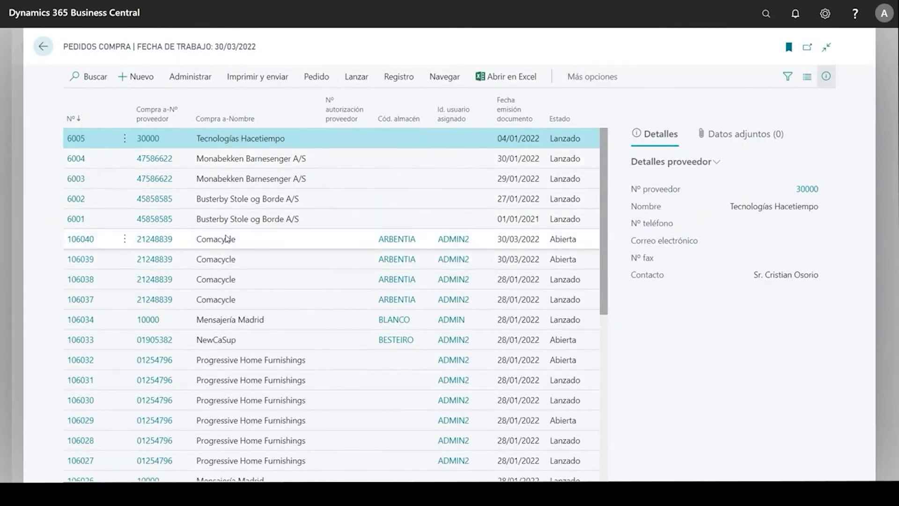
pyautogui.click(80, 299)
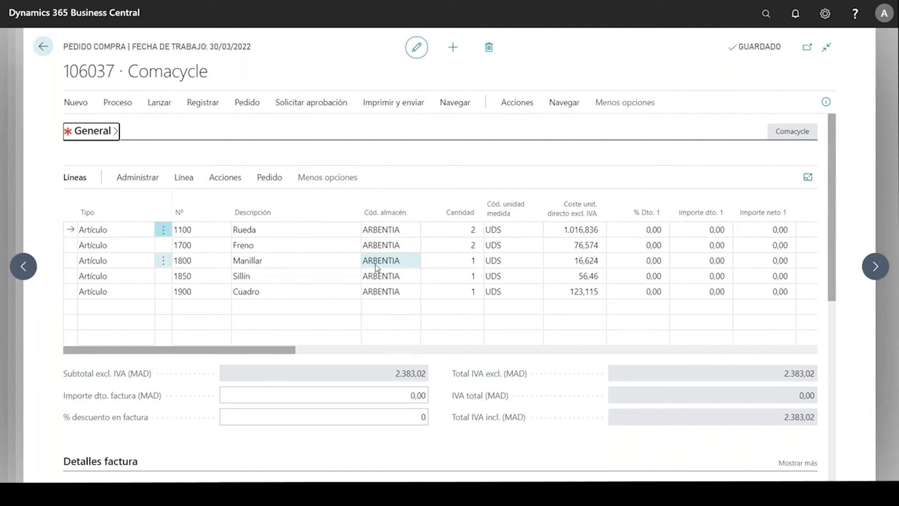
pyautogui.click(50, 48)
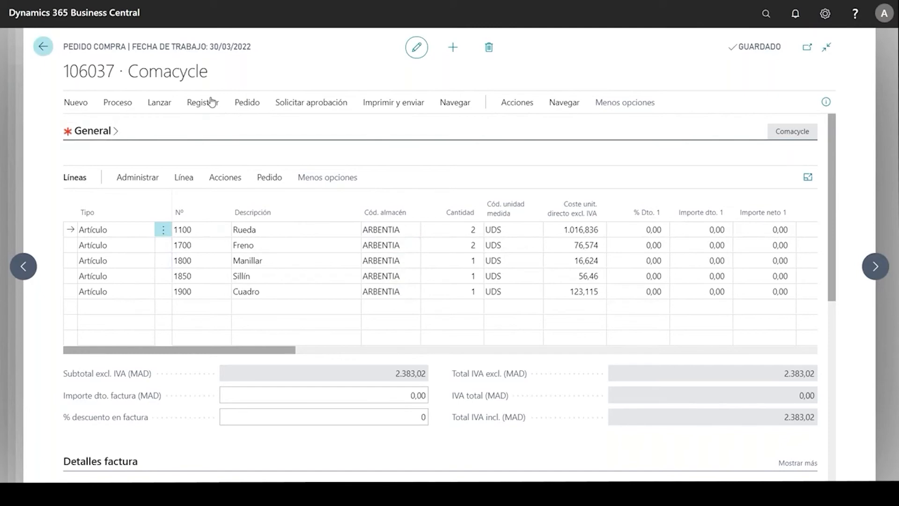
# Step: Find the Órdenes producción lanzadas list and open the Bicicleta ruta production order
pyautogui.click(766, 15)
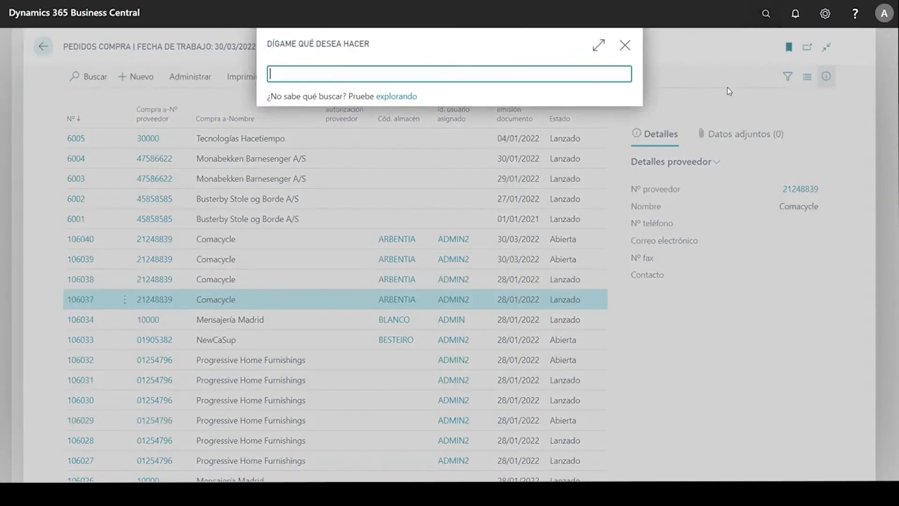
pyautogui.write('lanzada')
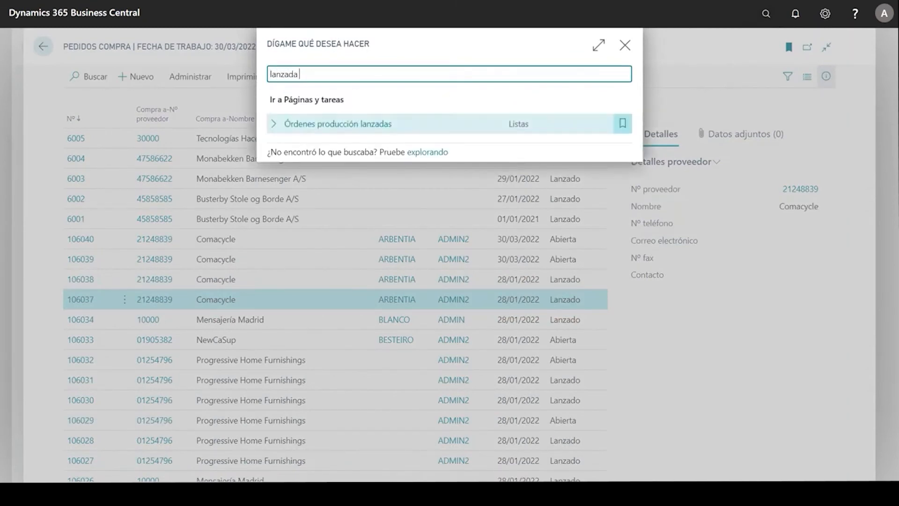
pyautogui.click(321, 134)
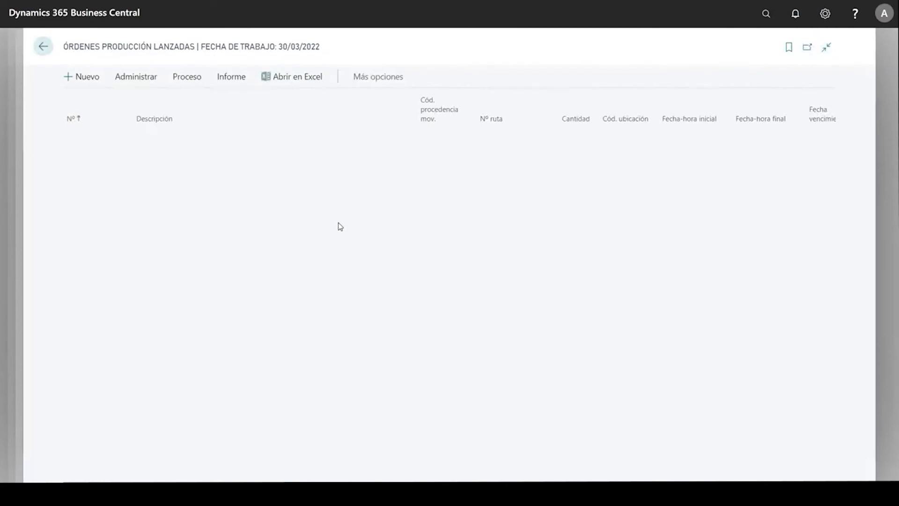
pyautogui.click(87, 239)
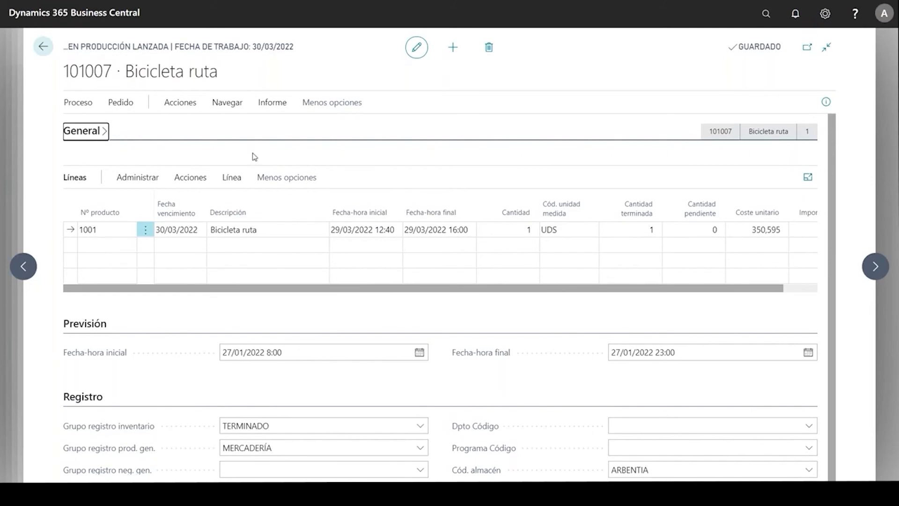
# Step: Open the production journal for the Bicicleta ruta line and select the Consumo lines from Rueda to Cuadro
pyautogui.click(229, 178)
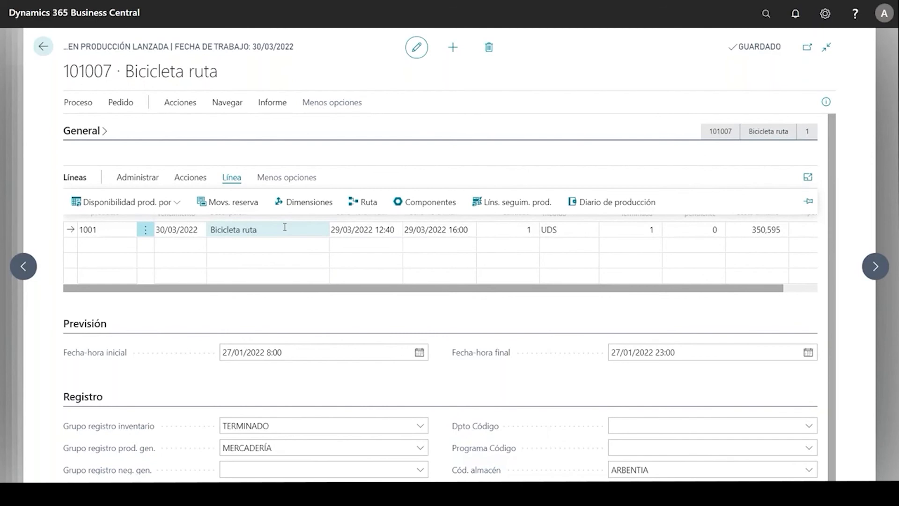
pyautogui.click(637, 204)
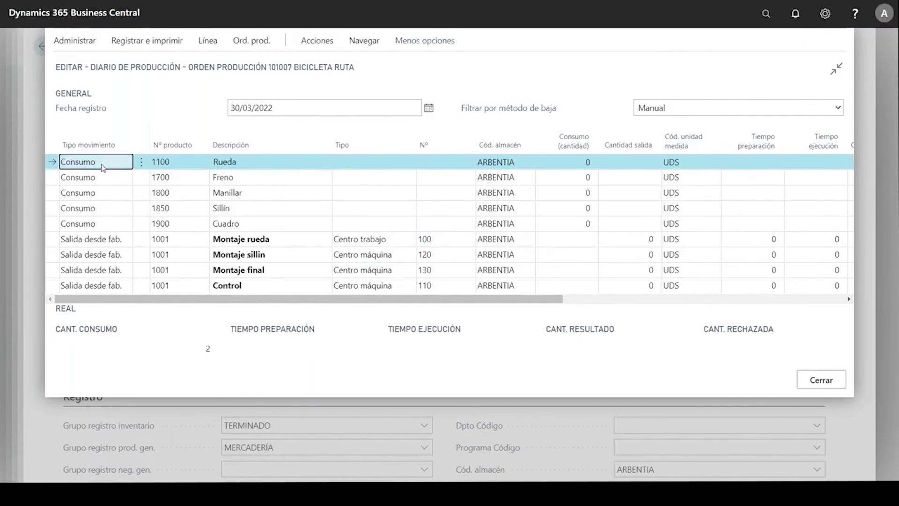
pyautogui.hotkey('shift', 'Down')
pyautogui.hotkey('shift', 'Down')
pyautogui.hotkey('shift', 'Down')
pyautogui.hotkey('shift', 'Down')
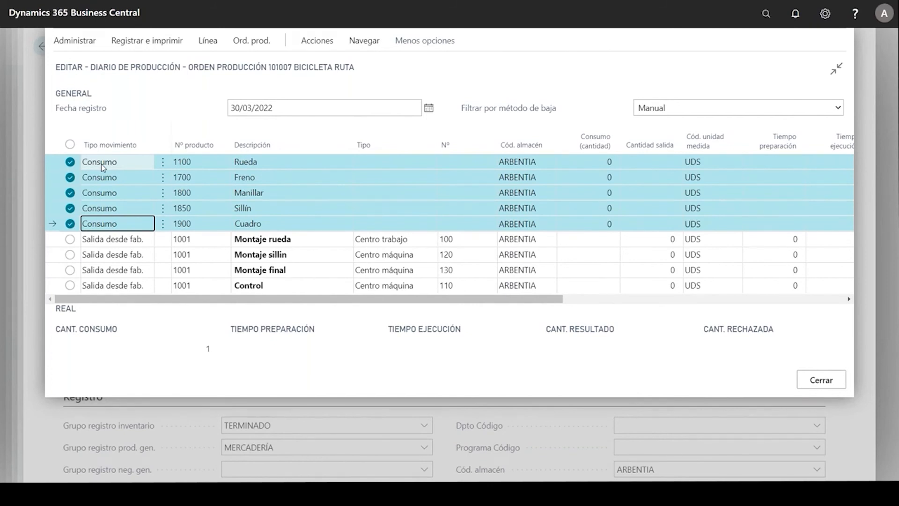
# Step: Select the Salida desde fab. lines from Montaje rueda to Control in the production journal
pyautogui.press('Down')
pyautogui.hotkey('shift', 'Down')
pyautogui.hotkey('shift', 'Down')
pyautogui.hotkey('shift', 'Down')
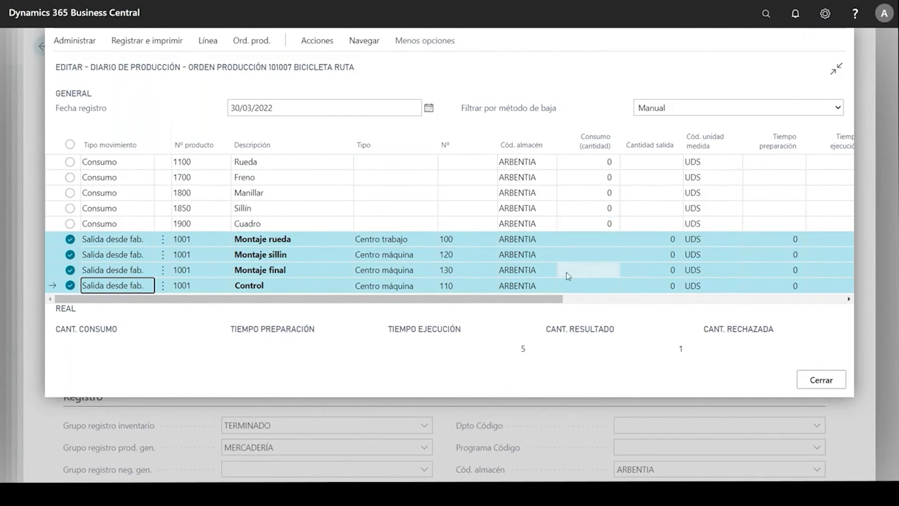
# Step: Examine the output quantity, preparation time and execution time columns for the Montaje rueda and Montaje sillin operations
pyautogui.moveTo(552, 300); pyautogui.dragTo(585, 302)
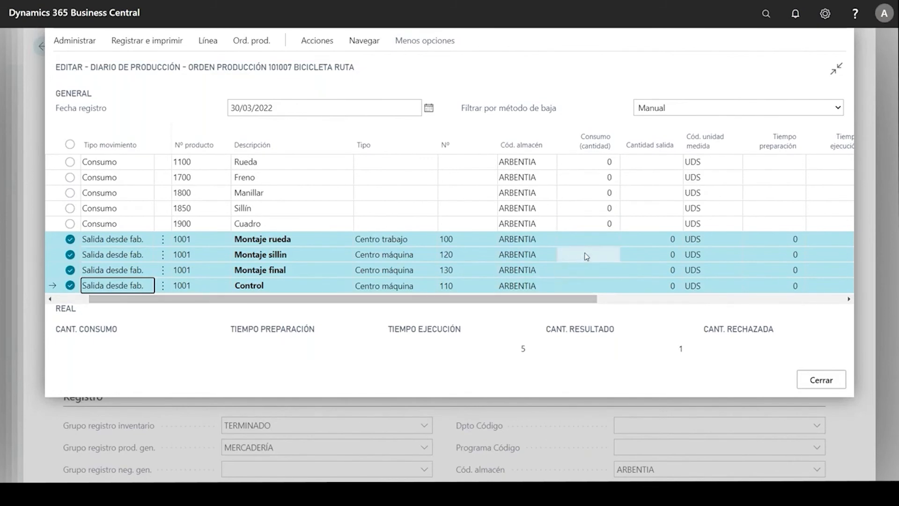
pyautogui.moveTo(592, 301); pyautogui.dragTo(683, 303)
pyautogui.click(655, 239)
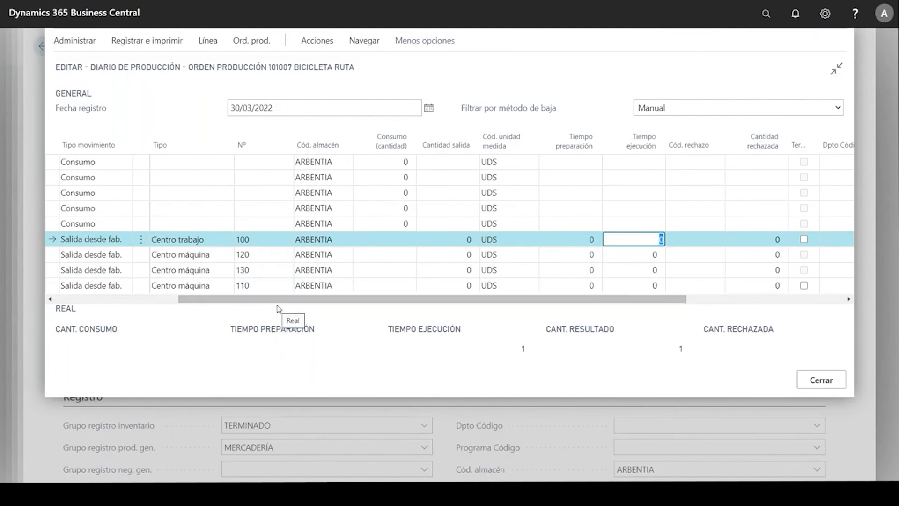
pyautogui.moveTo(263, 300); pyautogui.dragTo(156, 303)
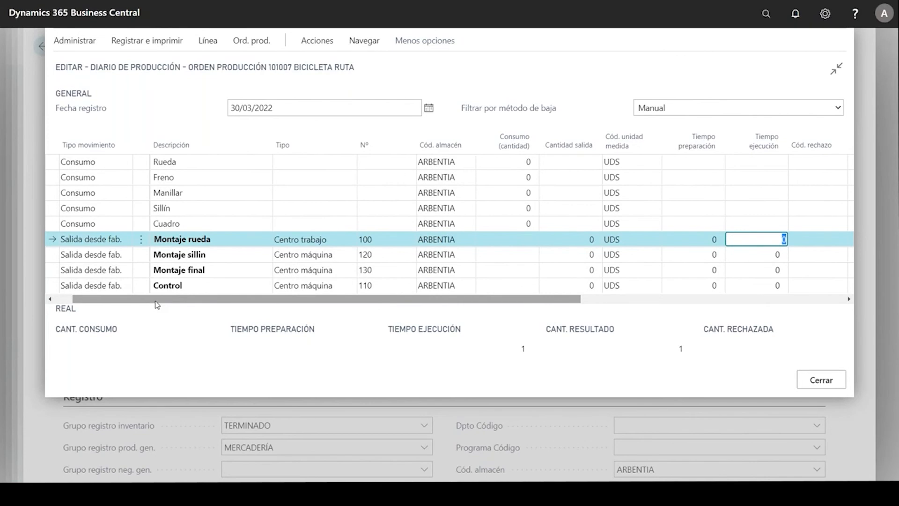
pyautogui.click(204, 257)
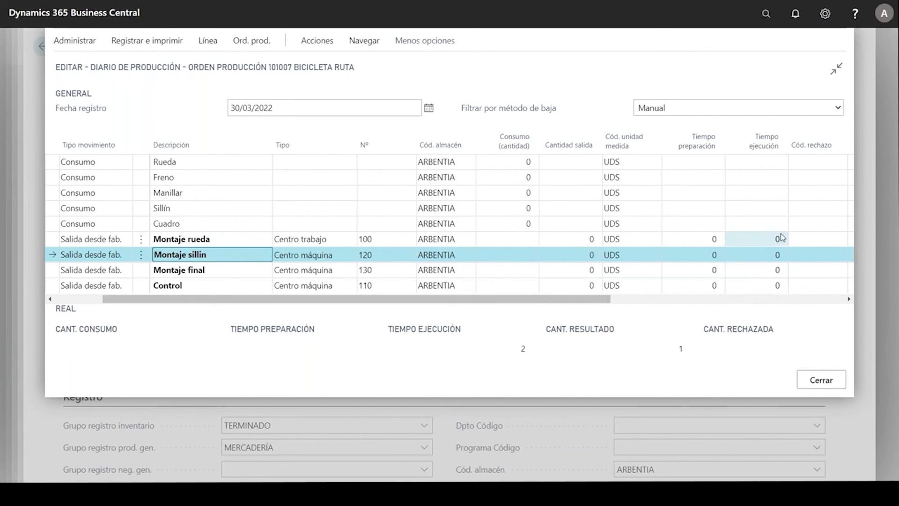
# Step: Review the Filtrar por método de baja options, keep Manual, and close the production journal
pyautogui.click(769, 108)
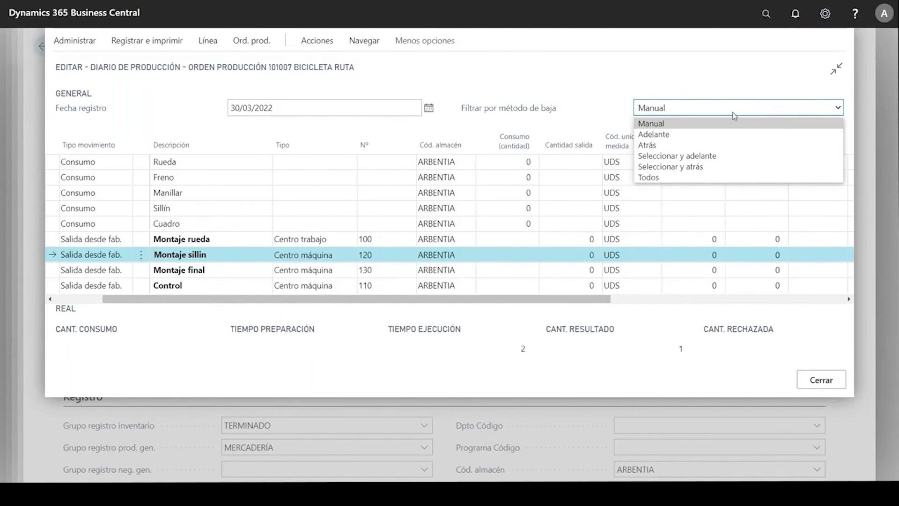
pyautogui.click(539, 76)
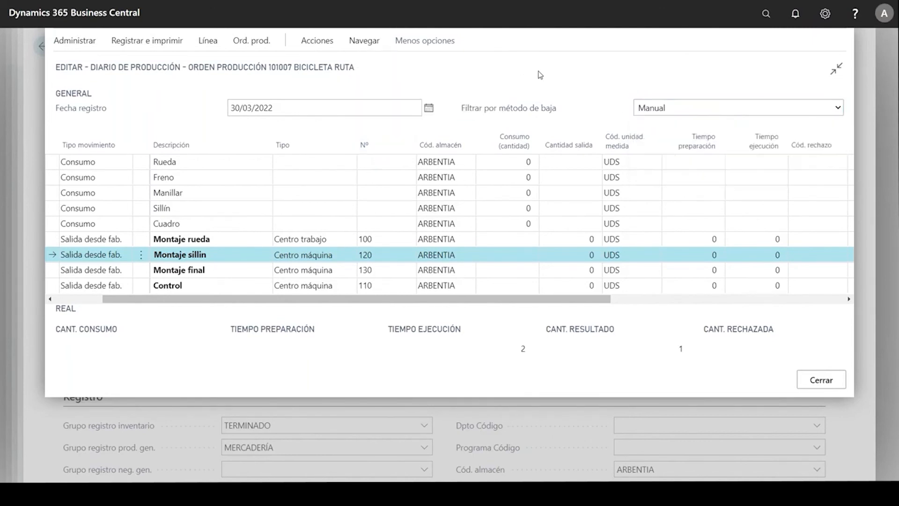
pyautogui.click(819, 379)
pyautogui.click(341, 230)
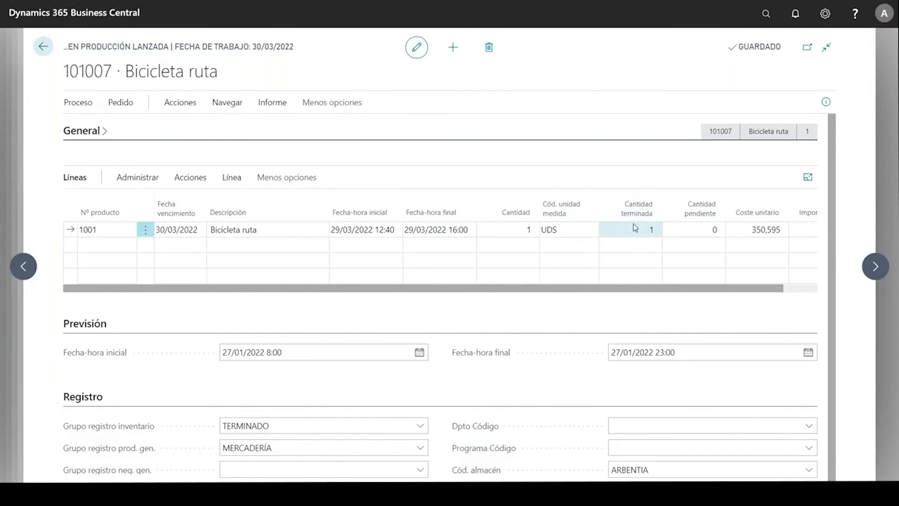
# Step: Open the item entries (Movs. producto) posted for the Bicicleta ruta production order
pyautogui.click(240, 109)
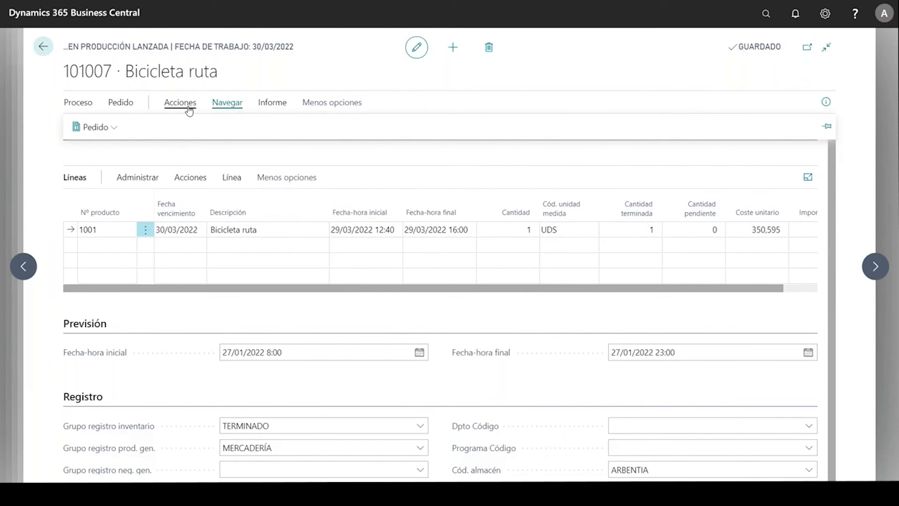
pyautogui.click(95, 129)
pyautogui.moveTo(106, 153)
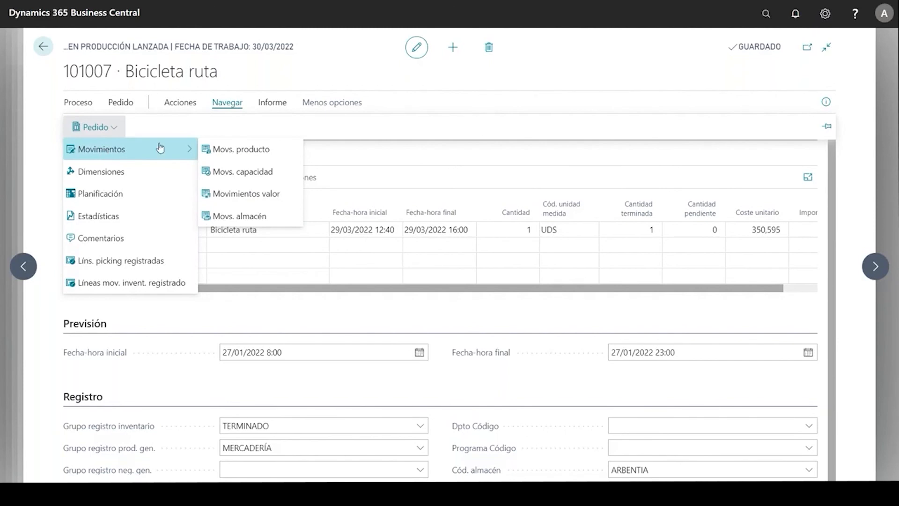
pyautogui.click(229, 149)
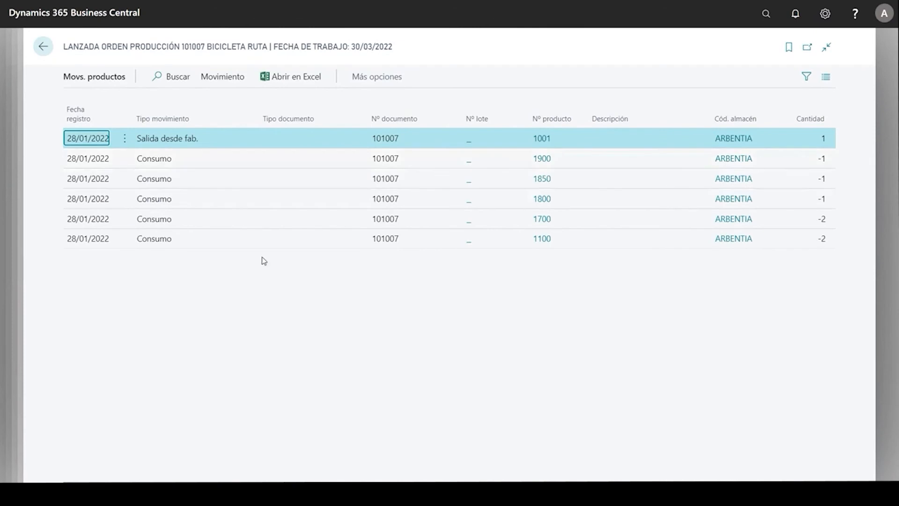
# Step: Select all the Consumo entries and review their item and quantity columns
pyautogui.click(252, 160)
pyautogui.hotkey('shift', 'Down')
pyautogui.hotkey('shift', 'Down')
pyautogui.hotkey('shift', 'Down')
pyautogui.hotkey('shift', 'Down')
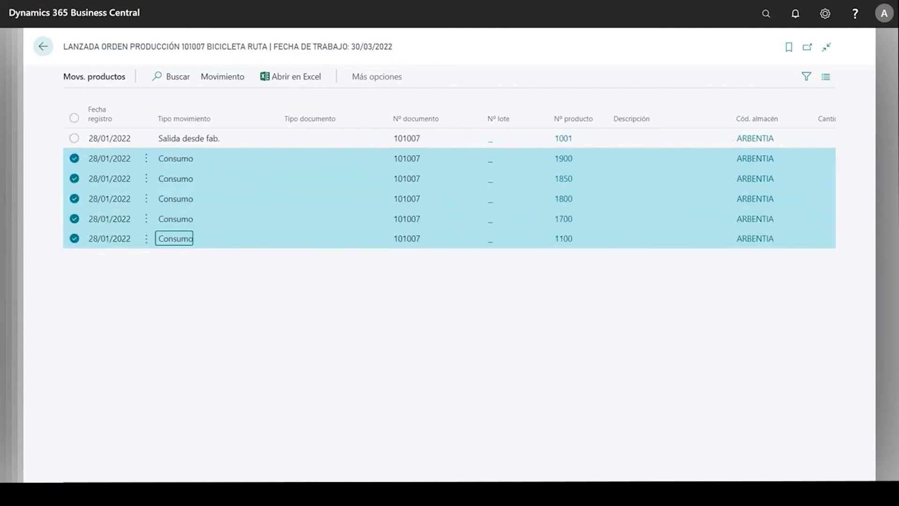
pyautogui.hscroll(5, 676, 257)
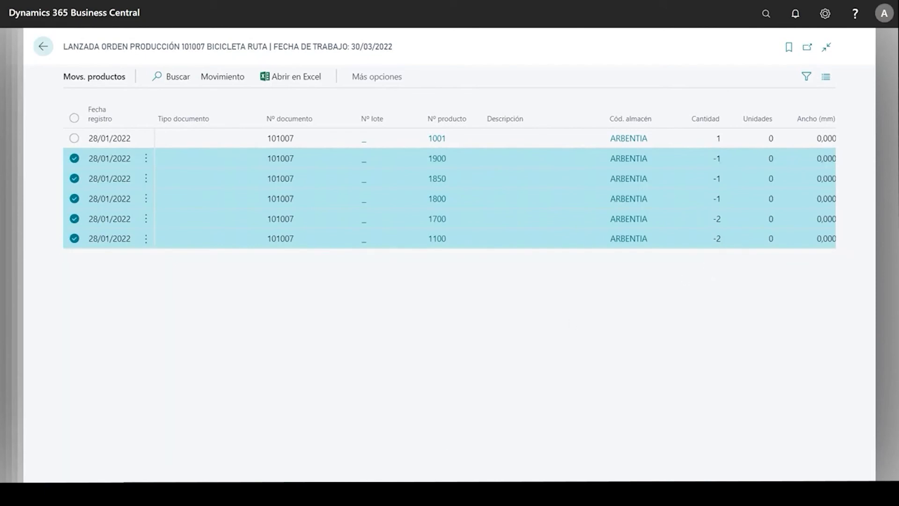
pyautogui.hscroll(-5, 245, 194)
# Step: Select only the Salida desde fab. entry, review its quantity, and return to the production order
pyautogui.click(222, 142)
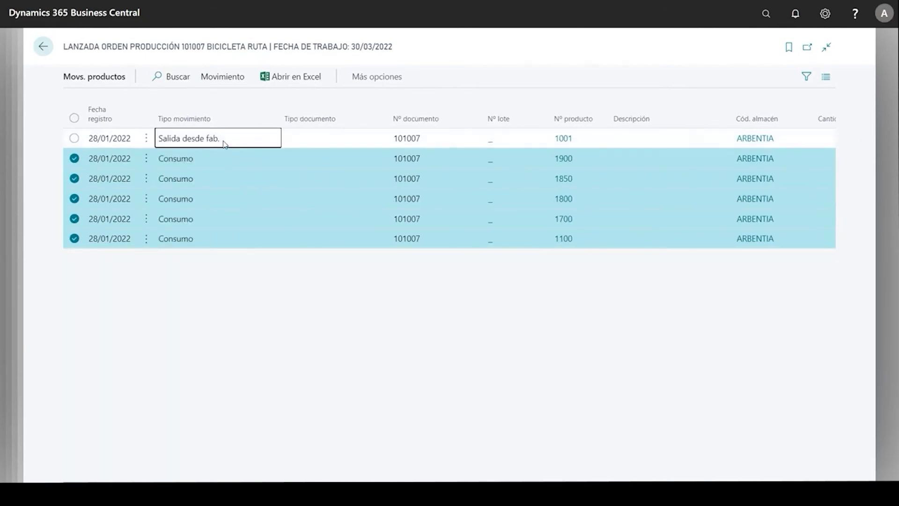
pyautogui.click(323, 494)
pyautogui.hscroll(5, 579, 321)
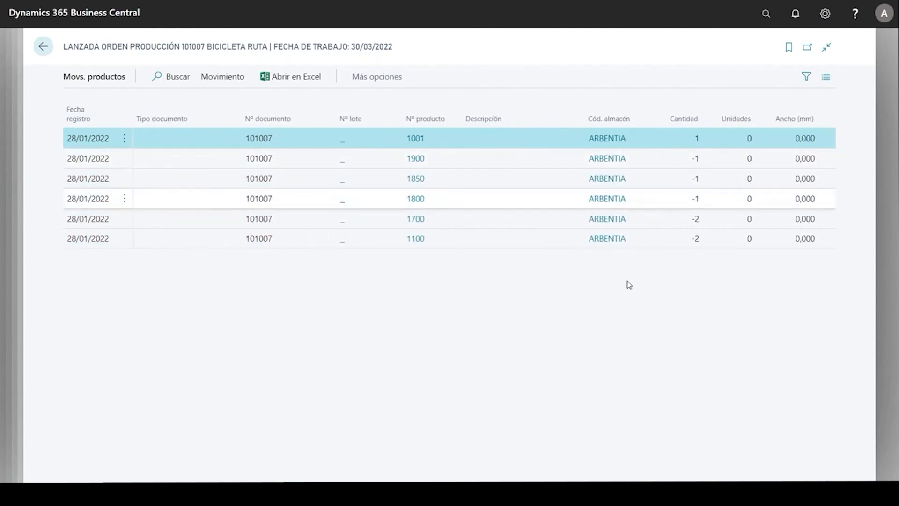
pyautogui.hscroll(-5, 443, 299)
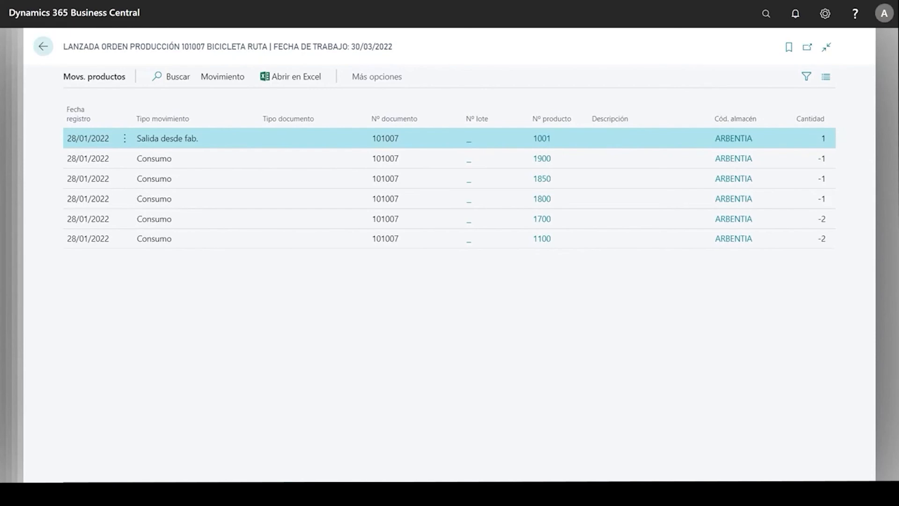
pyautogui.click(42, 54)
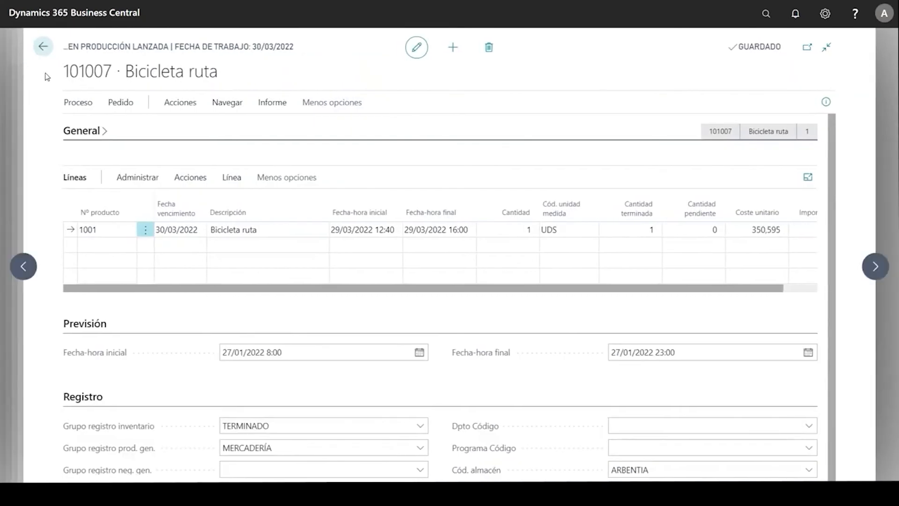
# Step: Open the capacity entries (Movs. capacidad) of the production order to review the execution time per operation
pyautogui.click(178, 104)
pyautogui.click(227, 106)
pyautogui.click(96, 127)
pyautogui.moveTo(184, 147)
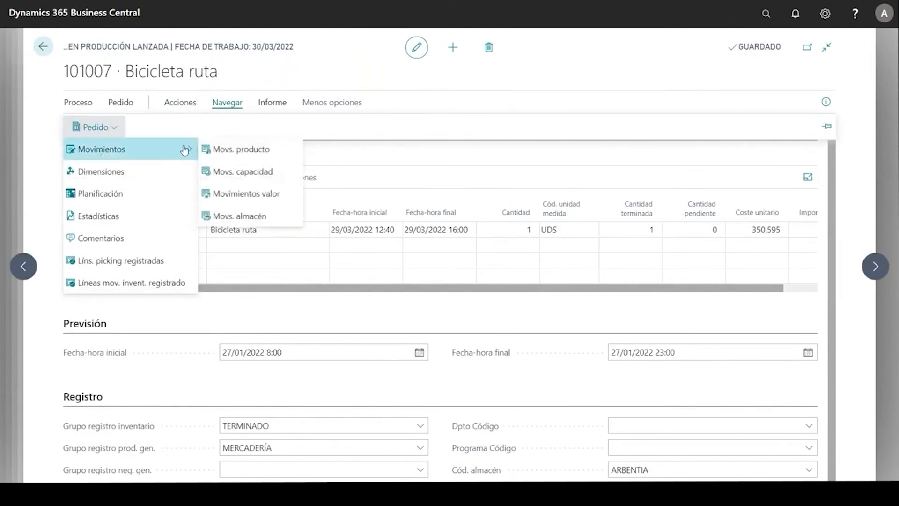
pyautogui.click(247, 173)
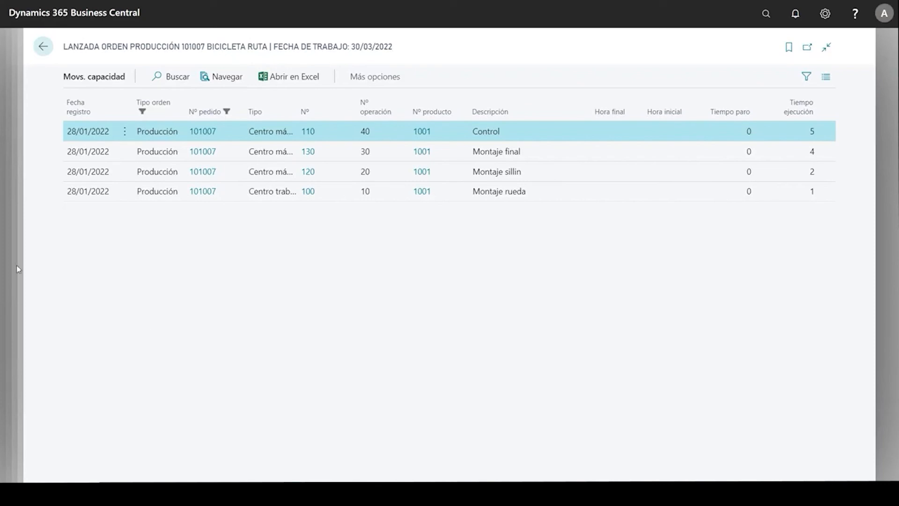
# Step: Leave the capacity entries and switch to the Fabricación II presentation in Microsoft Teams
pyautogui.click(44, 49)
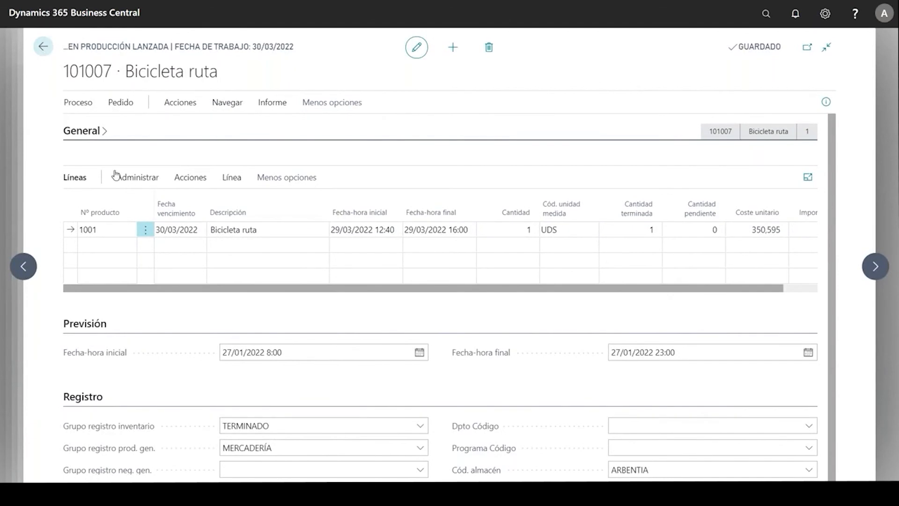
pyautogui.press('super')
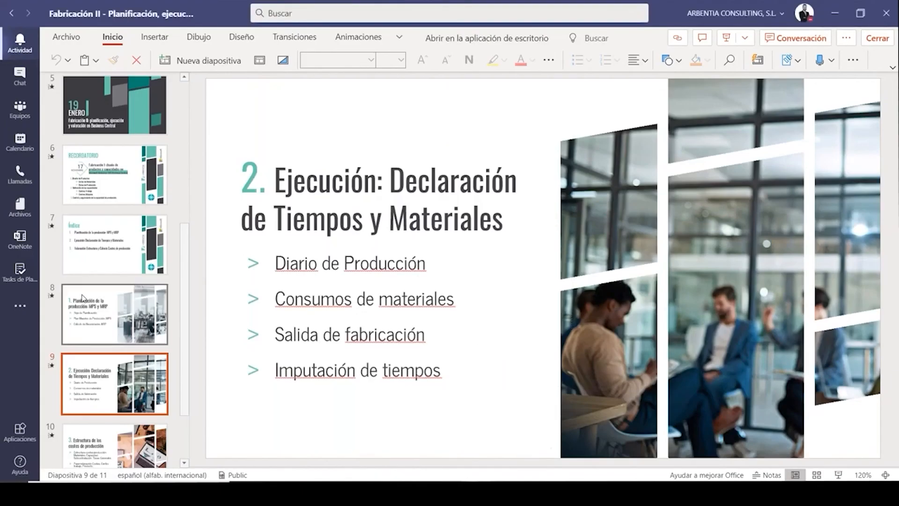
# Step: Display slide 10, "Estructura de los costes de producción", in the presentation
pyautogui.scroll(-2, 81, 299)
pyautogui.scroll(-2, 83, 299)
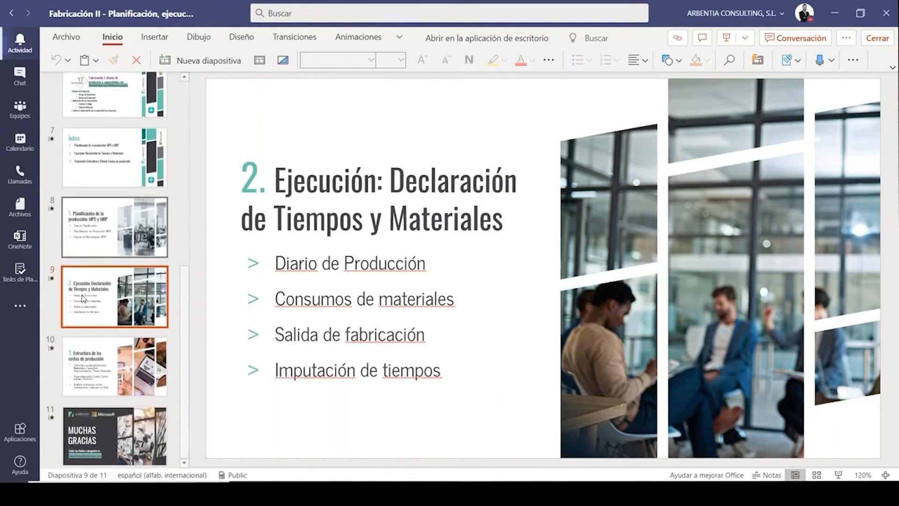
pyautogui.click(96, 364)
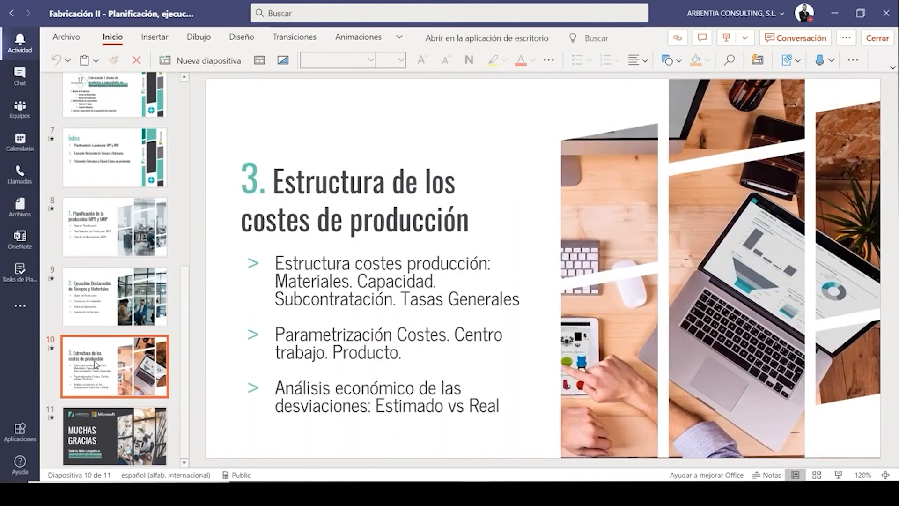
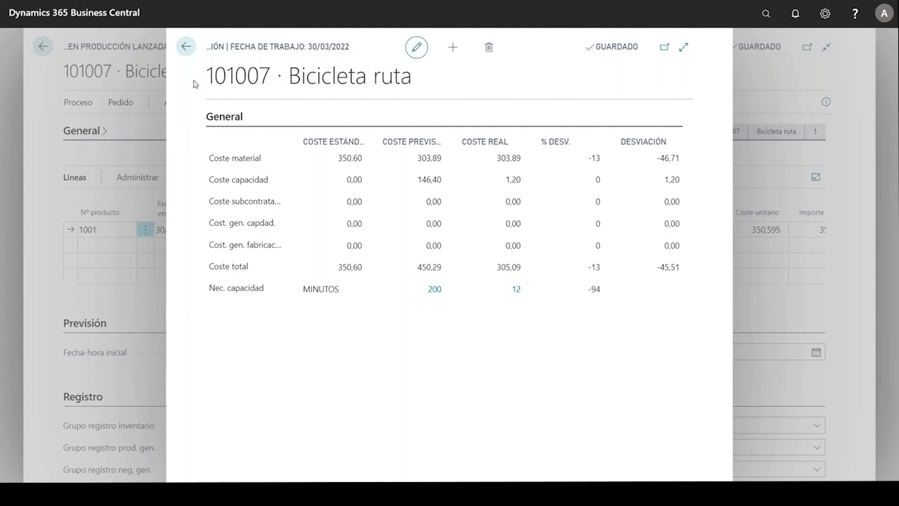
# Step: Leave the order statistics and open the item card of product 1001 Bicicleta ruta from the BICICLETA view of Productos
pyautogui.click(186, 48)
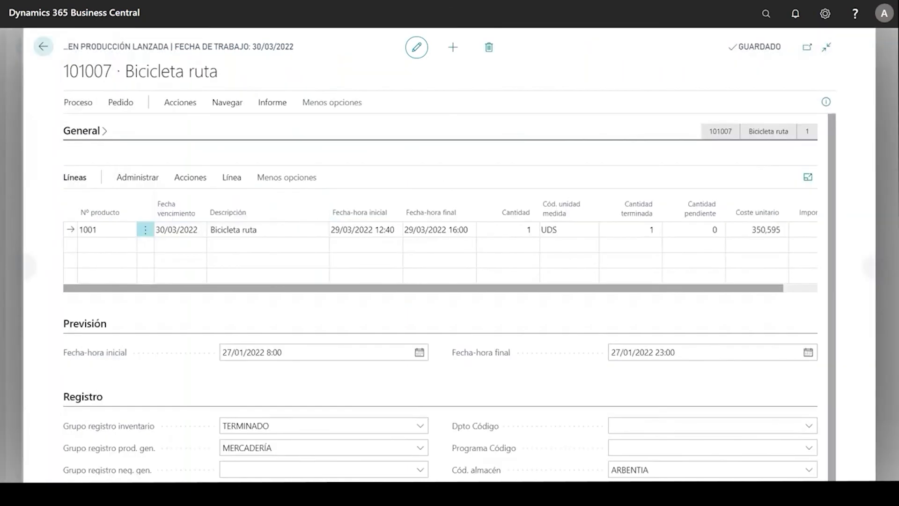
pyautogui.click(766, 14)
pyautogui.write('prod')
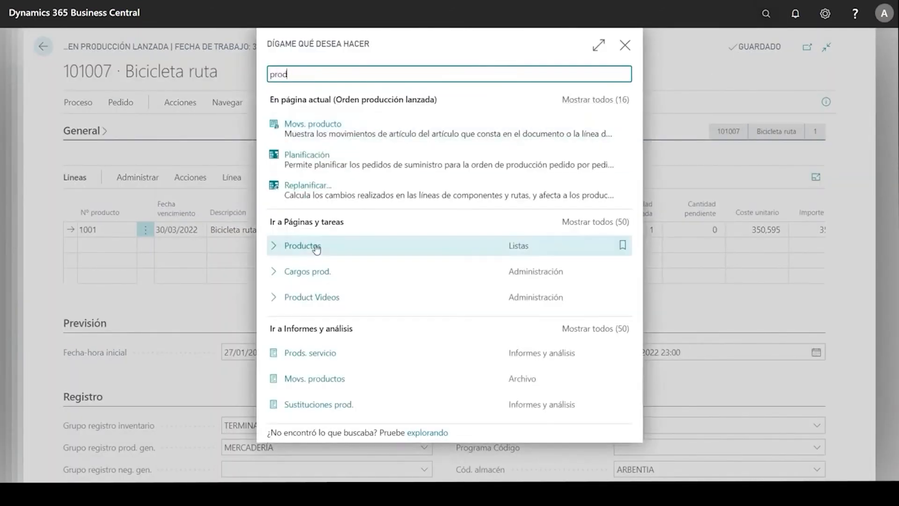
pyautogui.click(316, 248)
pyautogui.click(93, 156)
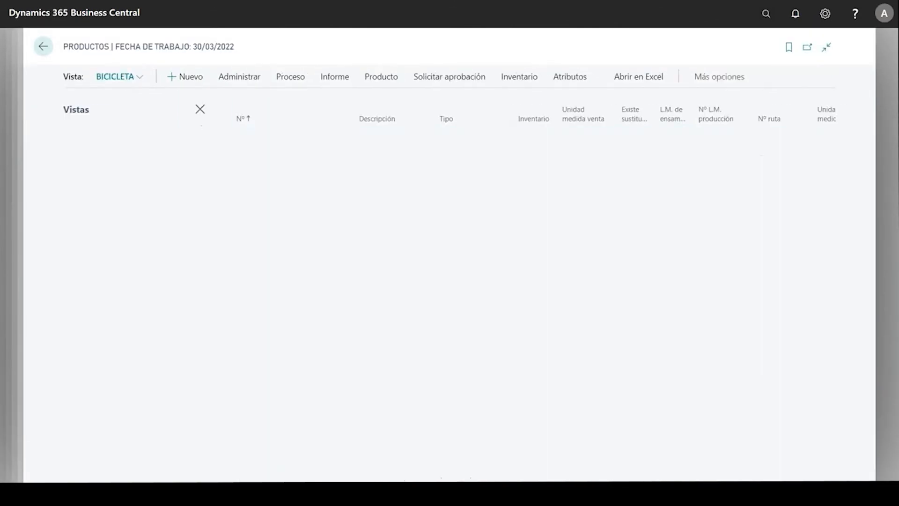
pyautogui.click(251, 141)
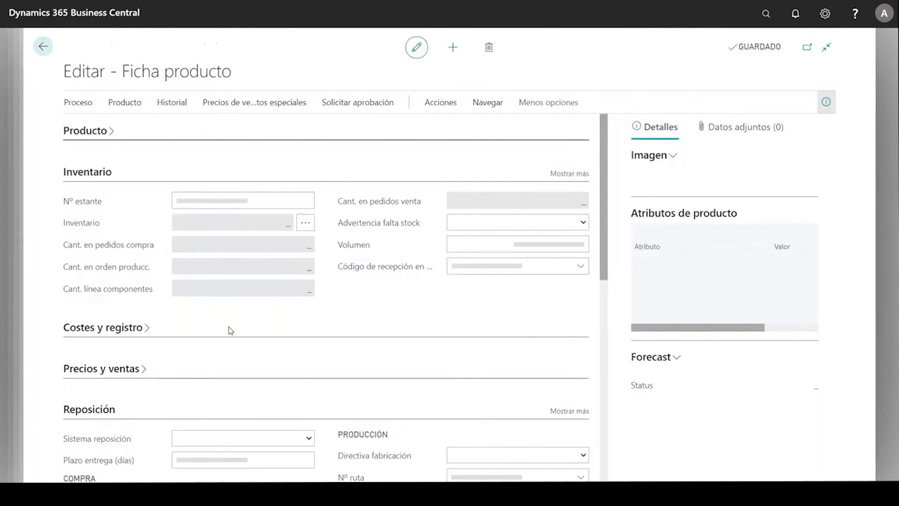
# Step: Expand Costes y registro on the item card, review the Valoración existencias and cost fields, and return to the product list
pyautogui.scroll(-2, 102, 425)
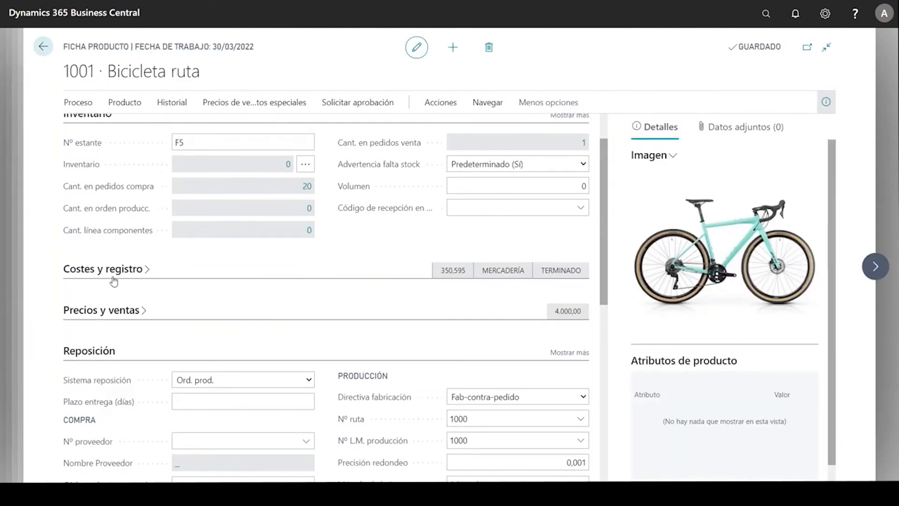
pyautogui.click(88, 269)
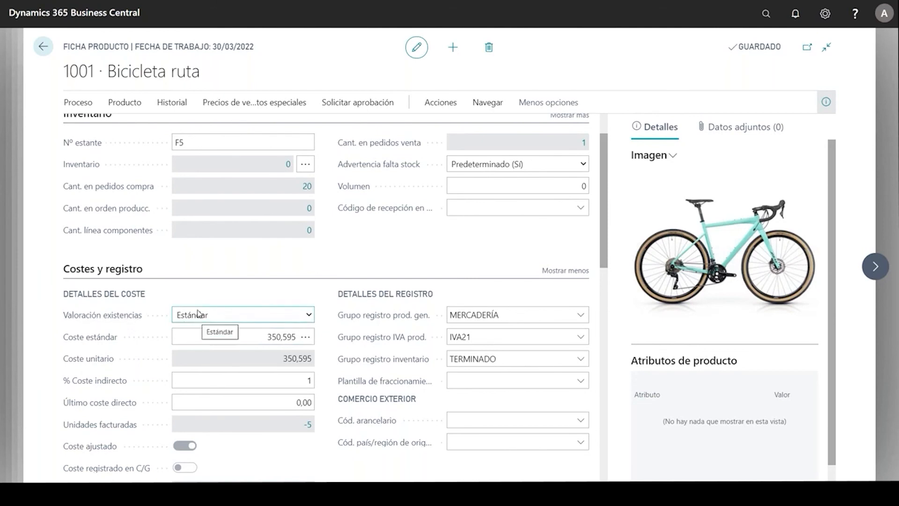
pyautogui.click(43, 46)
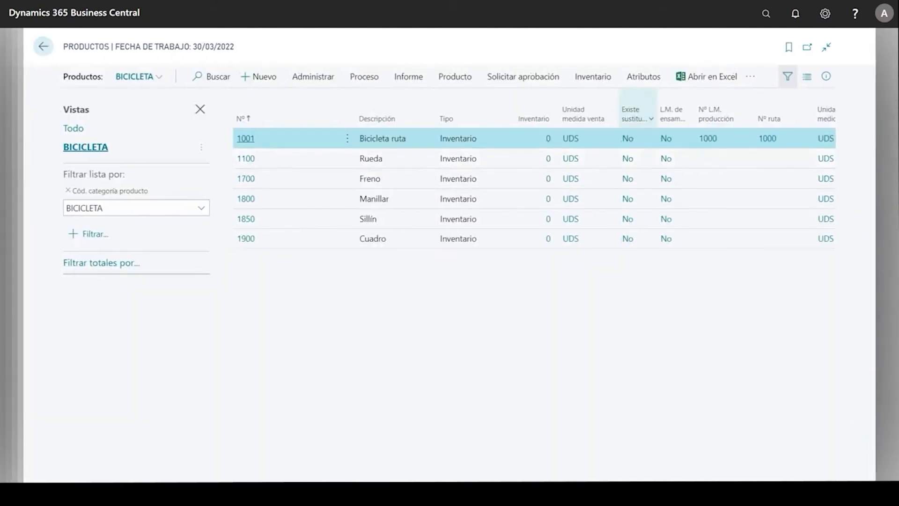
# Step: Search for "centro", open Centros de trabajo, and open the card of work center 100 Dpto. Montaje
pyautogui.click(768, 21)
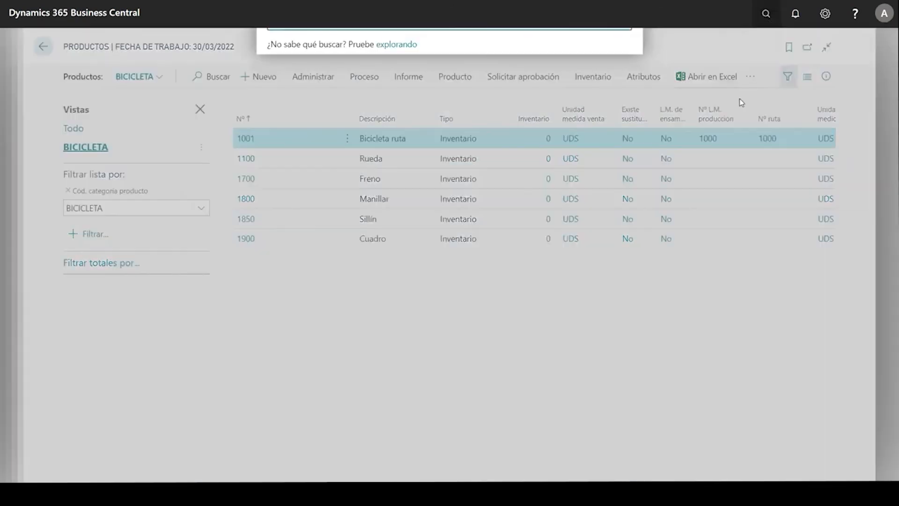
pyautogui.write('centro')
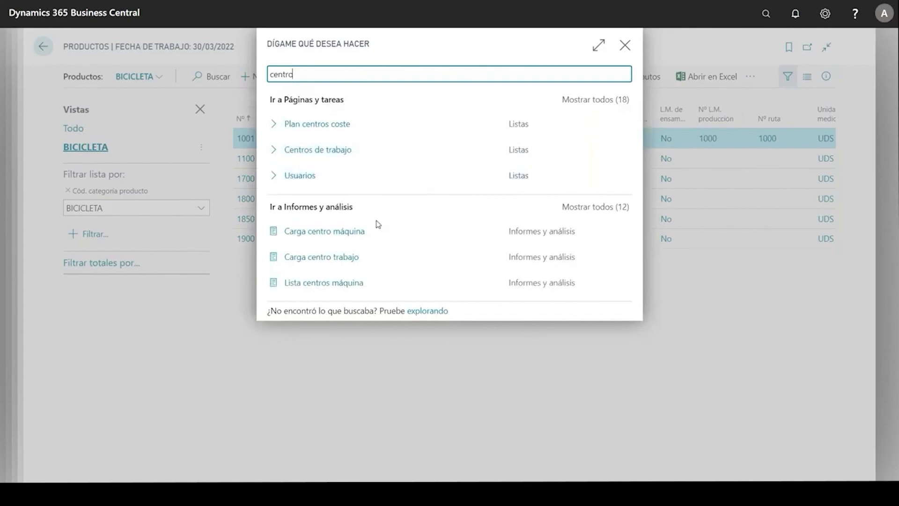
pyautogui.click(367, 150)
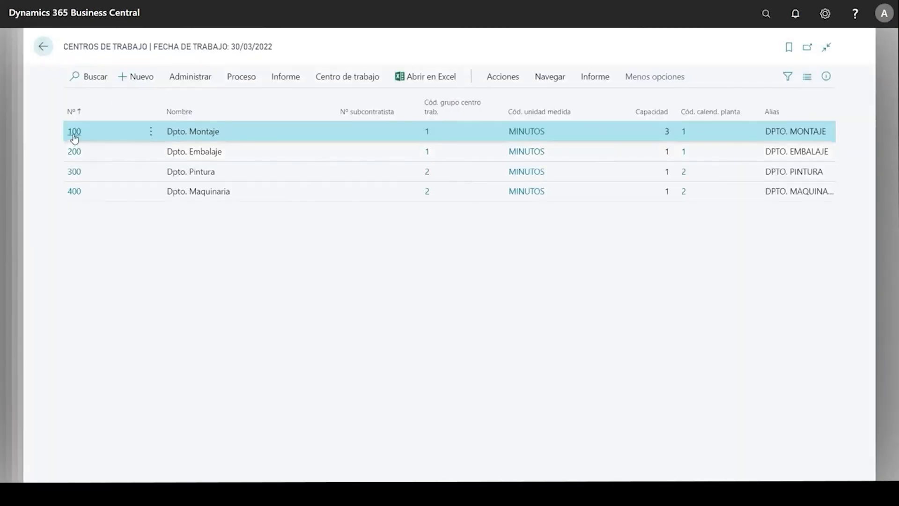
pyautogui.click(74, 132)
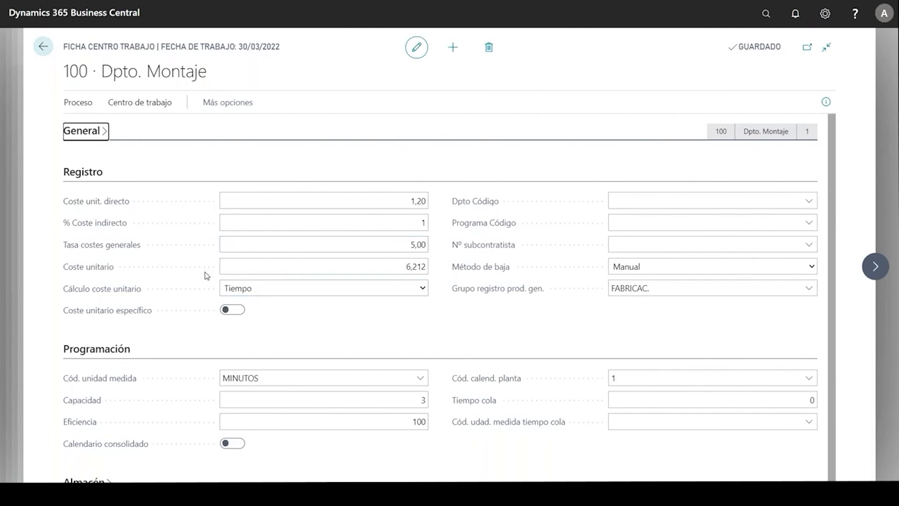
# Step: Review the Cálculo coste unitario options of the work center without changing the selection
pyautogui.click(246, 287)
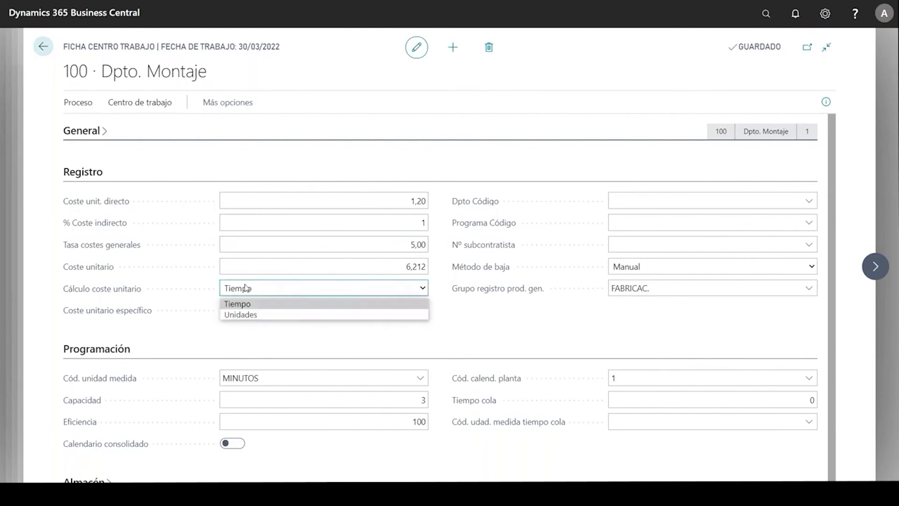
pyautogui.click(251, 254)
pyautogui.click(252, 251)
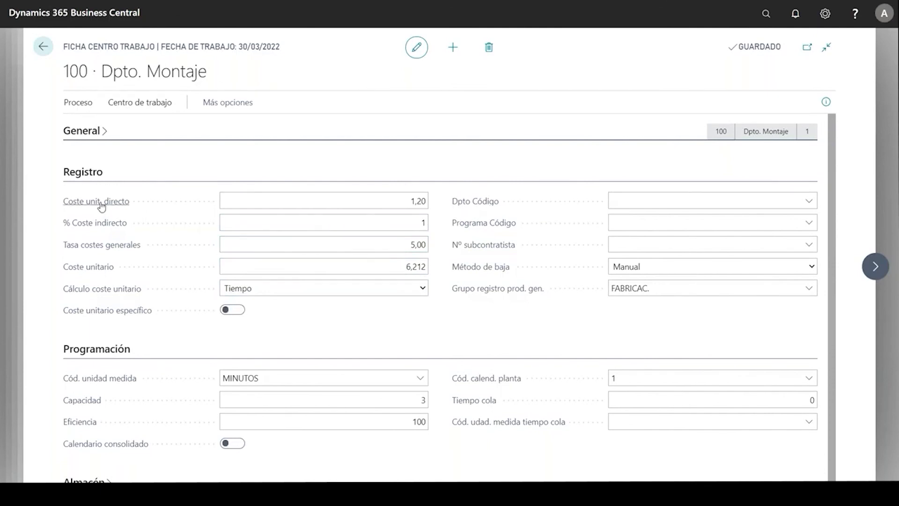
# Step: Review the work center's direct unit cost, indirect cost percentage, overhead rate and subcontractor fields, and go back to the product list
pyautogui.moveTo(101, 206)
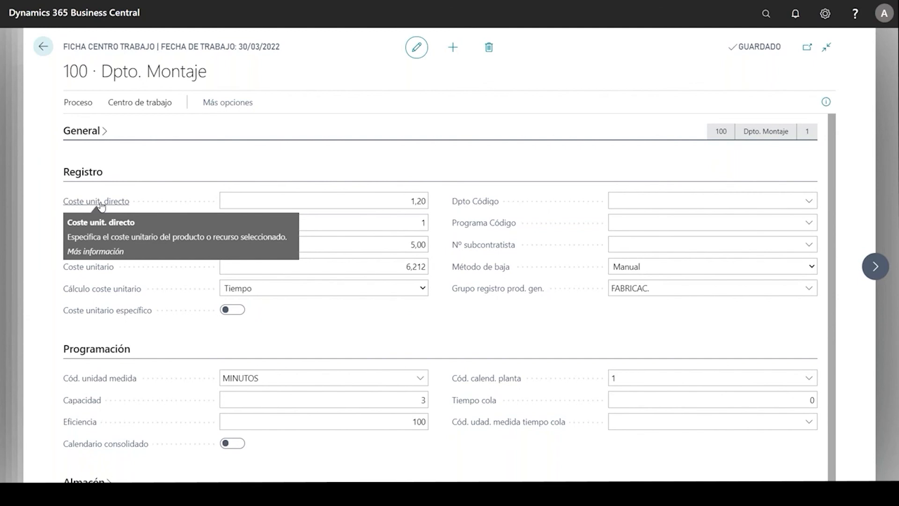
pyautogui.click(414, 201)
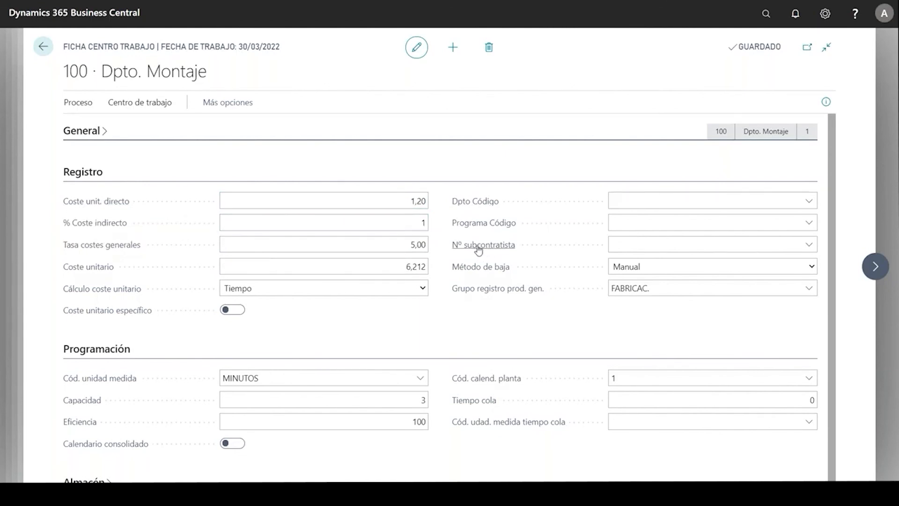
pyautogui.moveTo(502, 252)
pyautogui.click(403, 222)
pyautogui.moveTo(118, 228)
pyautogui.moveTo(98, 249)
pyautogui.click(43, 47)
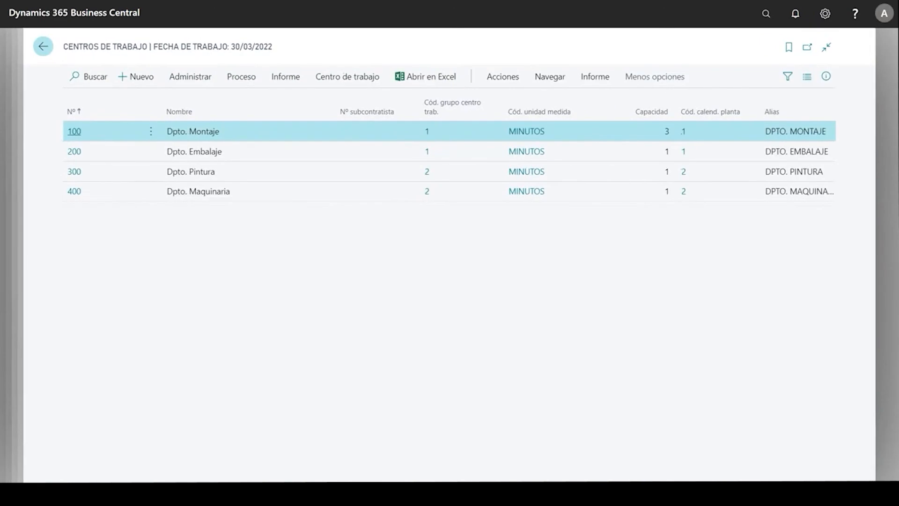
pyautogui.click(43, 46)
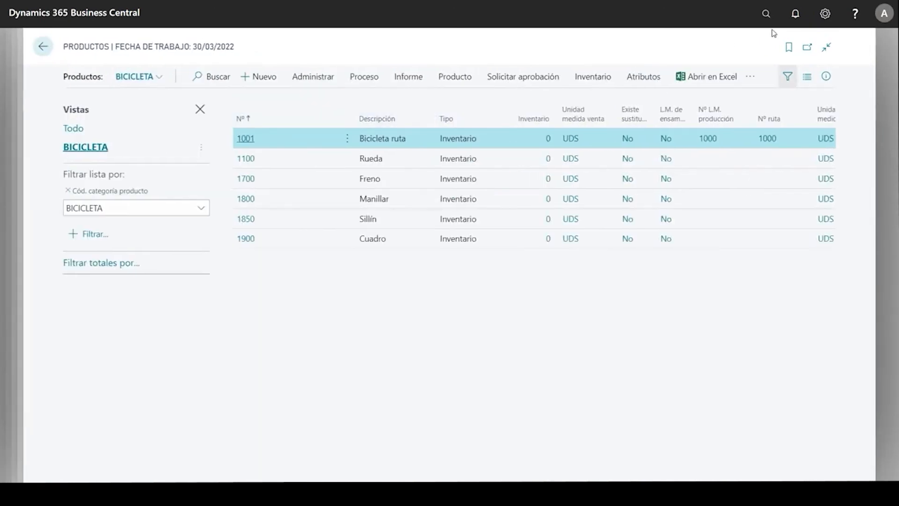
# Step: Search for "lanza", open Órdenes producción lanzadas, and open released production order 101007 Bicicleta ruta
pyautogui.click(765, 14)
pyautogui.write('lanza')
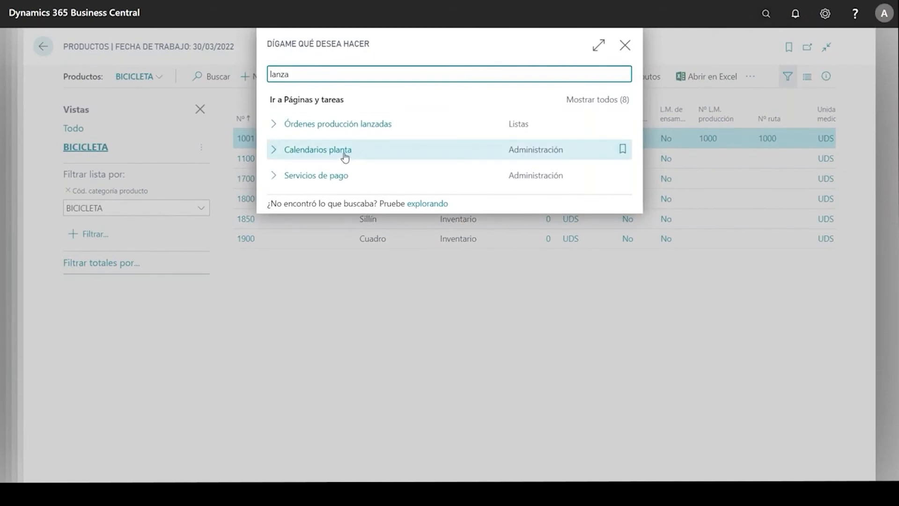
pyautogui.click(345, 127)
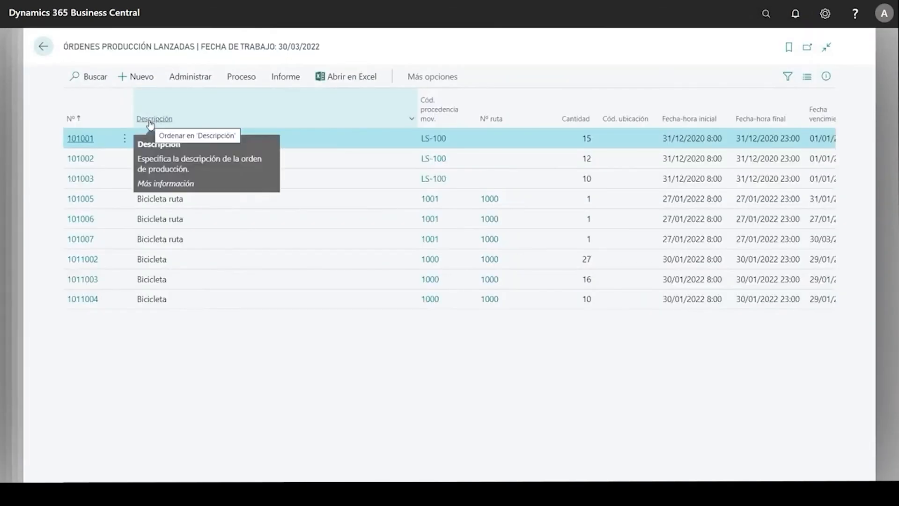
pyautogui.click(86, 239)
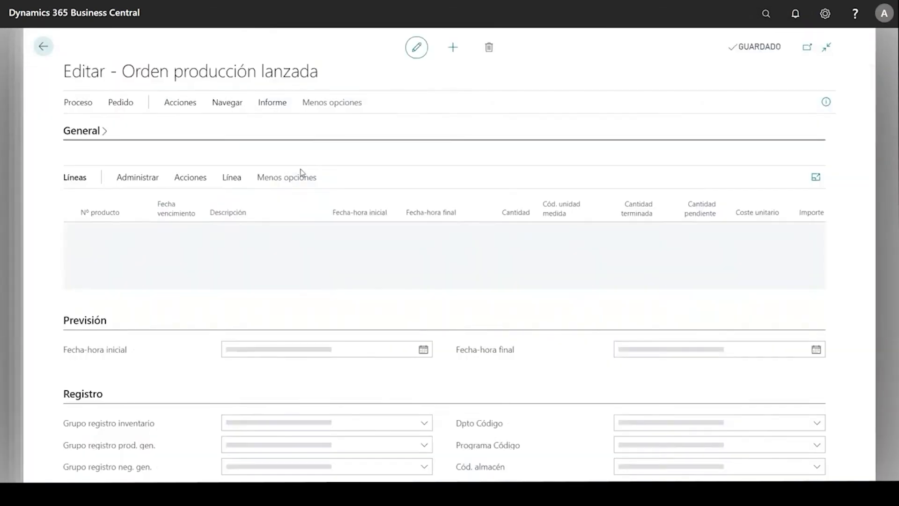
# Step: Open the Estadísticas of production order 101007 and compare its standard, expected and actual costs and deviations
pyautogui.click(279, 104)
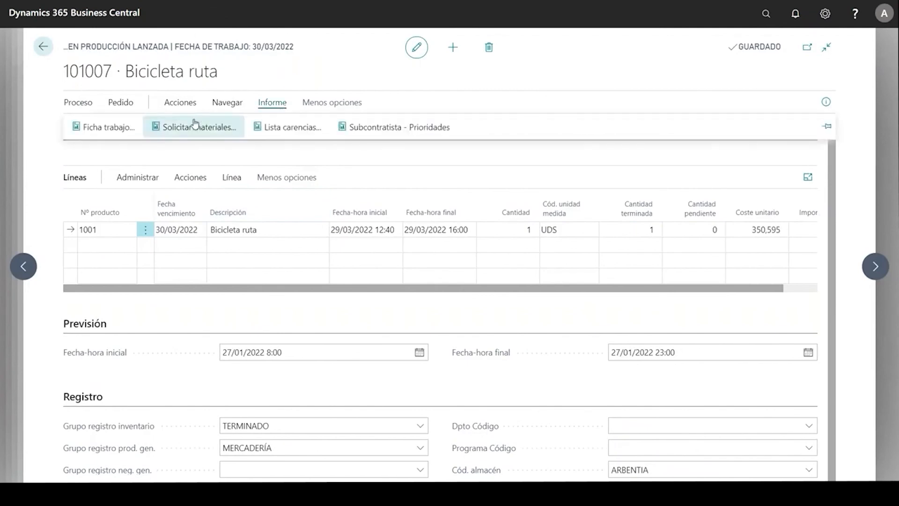
pyautogui.click(227, 102)
pyautogui.click(101, 130)
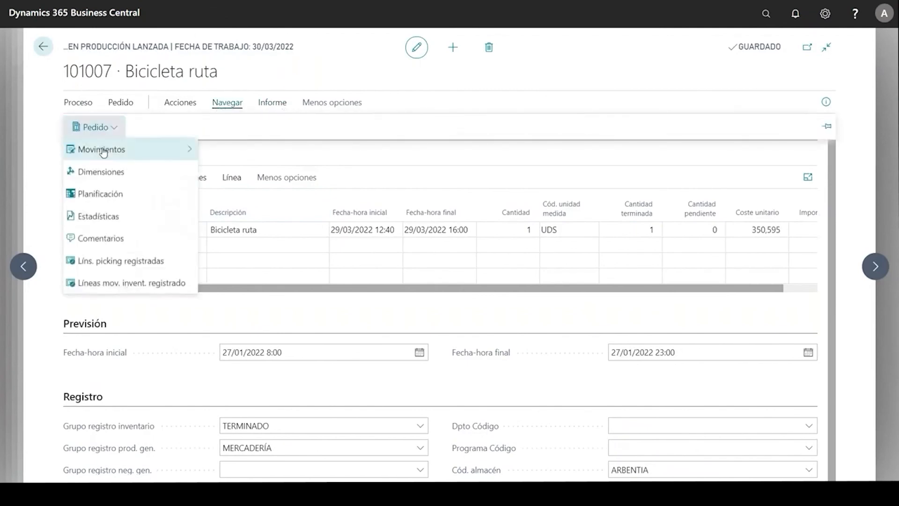
pyautogui.click(101, 216)
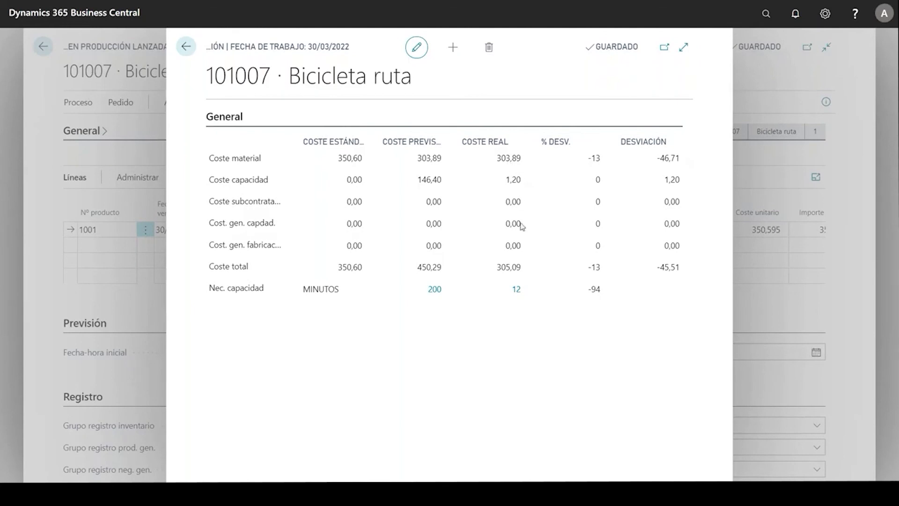
# Step: Drill into the actual capacity need to review its capacity entries per operation, and return to the production order
pyautogui.click(518, 294)
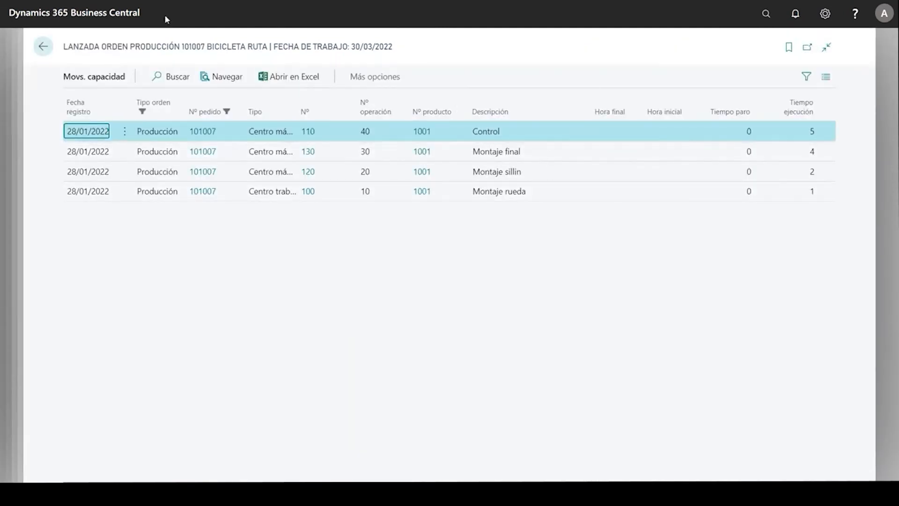
pyautogui.click(43, 46)
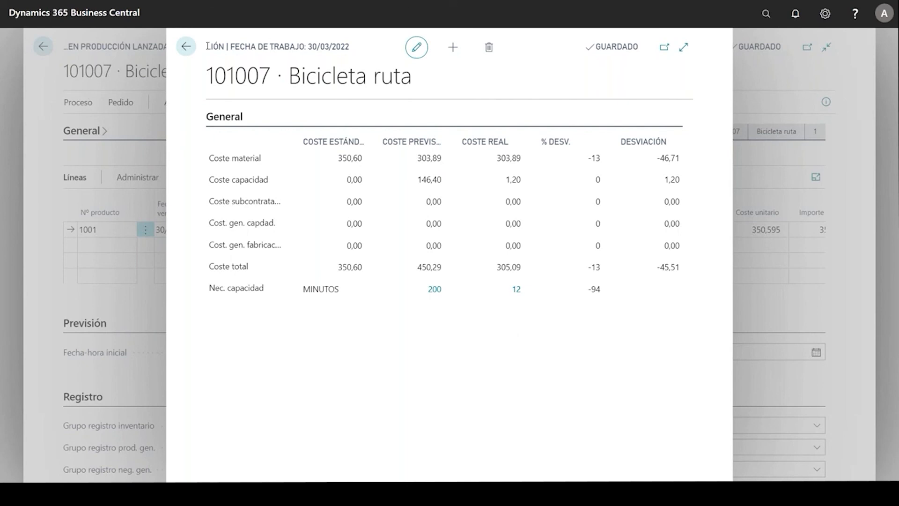
pyautogui.click(185, 47)
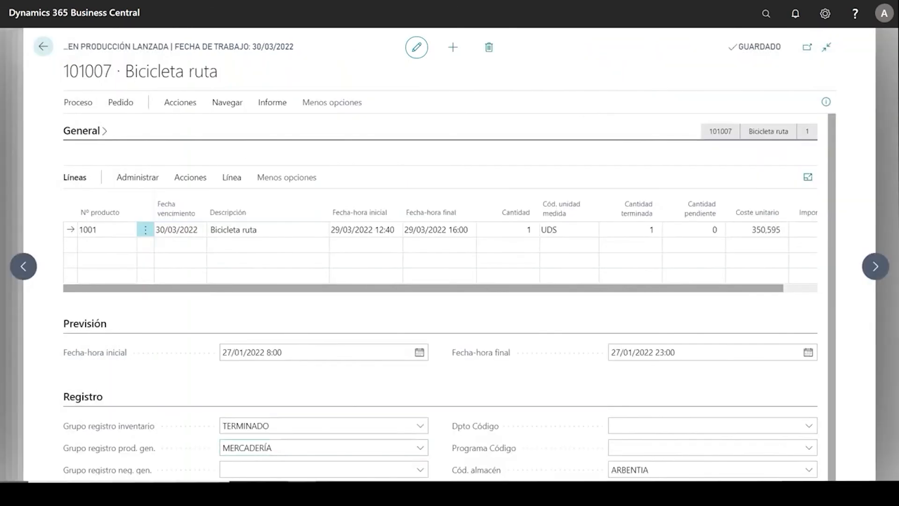
# Step: Switch to the Fabricación II presentation in Microsoft Teams and display the Índice slide
pyautogui.press('super')
pyautogui.click(473, 494)
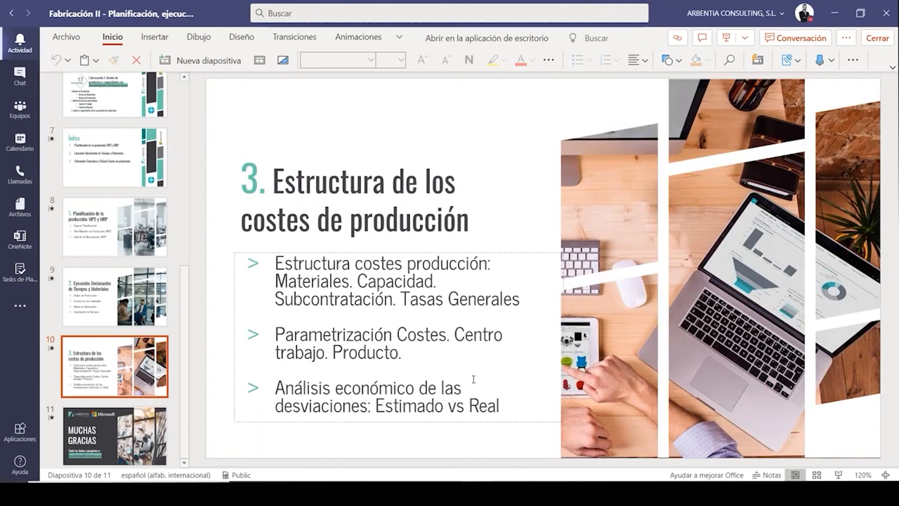
pyautogui.click(109, 146)
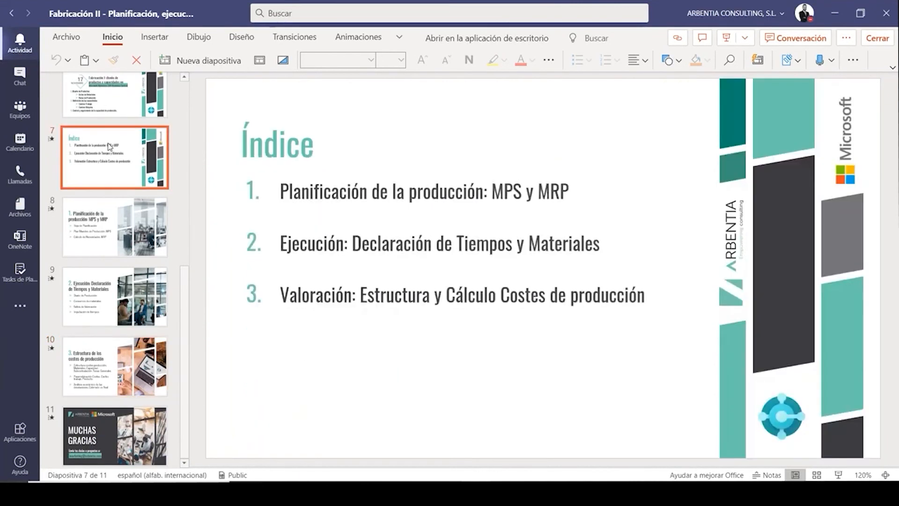